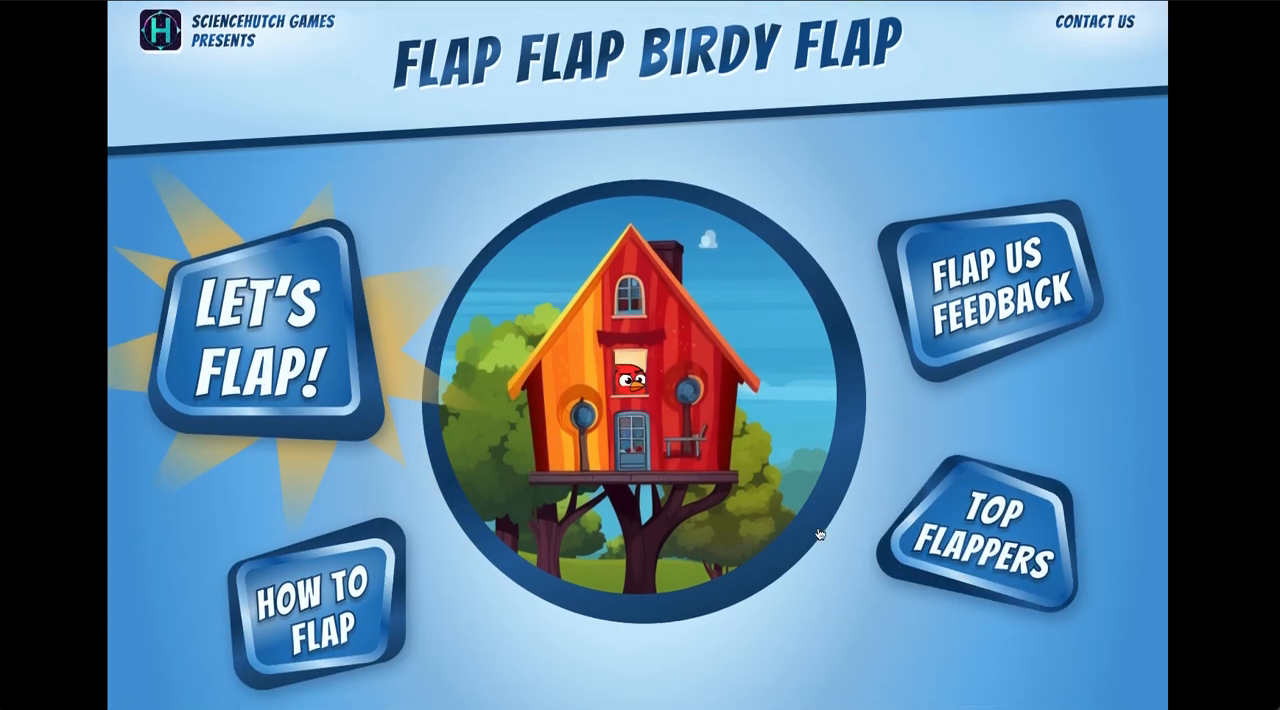
scroll(830, 533, down, 2)
scroll(935, 322, up, 2)
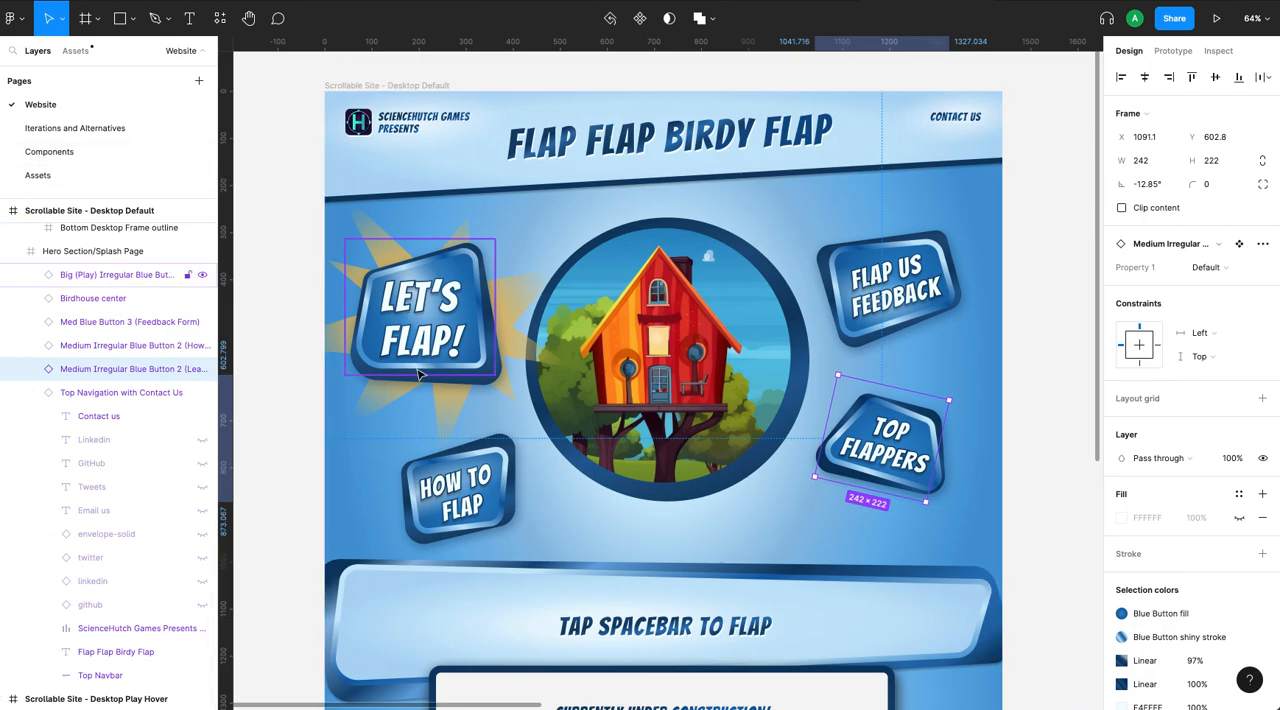
- Open the Components page and examine the default and hover variants of the How to Flap, Flap Us Feedback and Top Flappers buttons
click(59, 153)
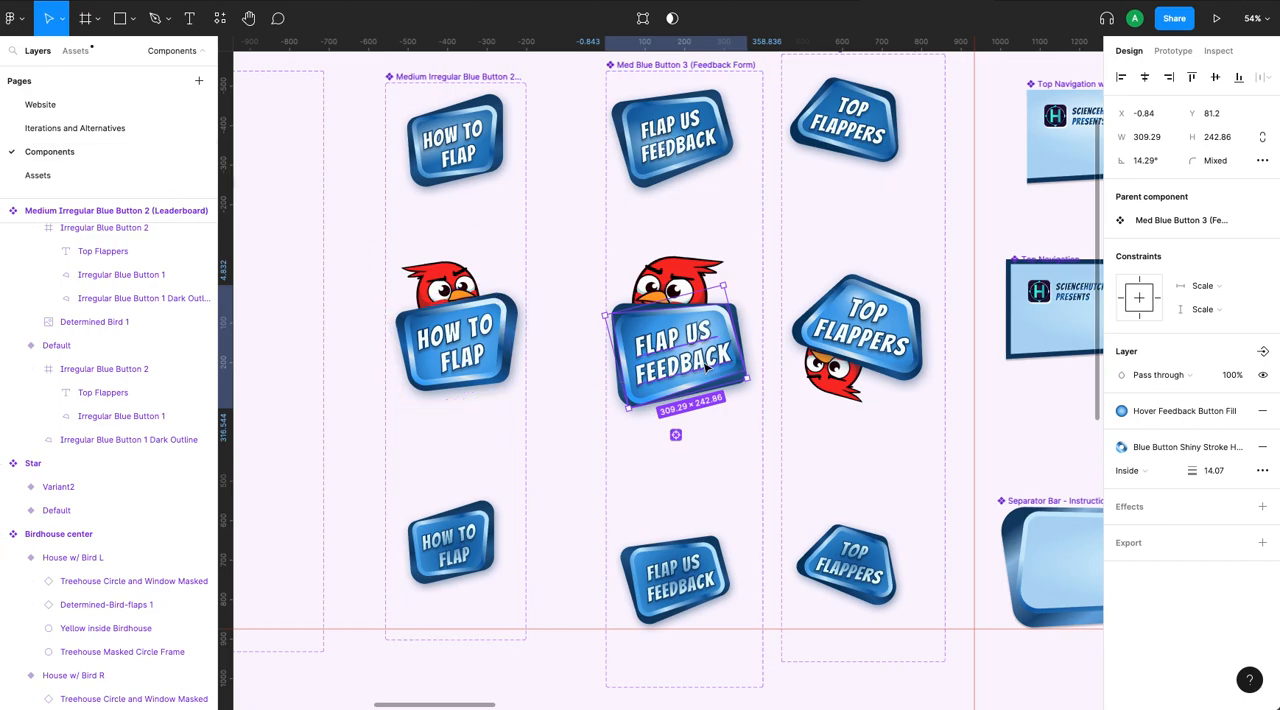
scroll(705, 367, up, 3)
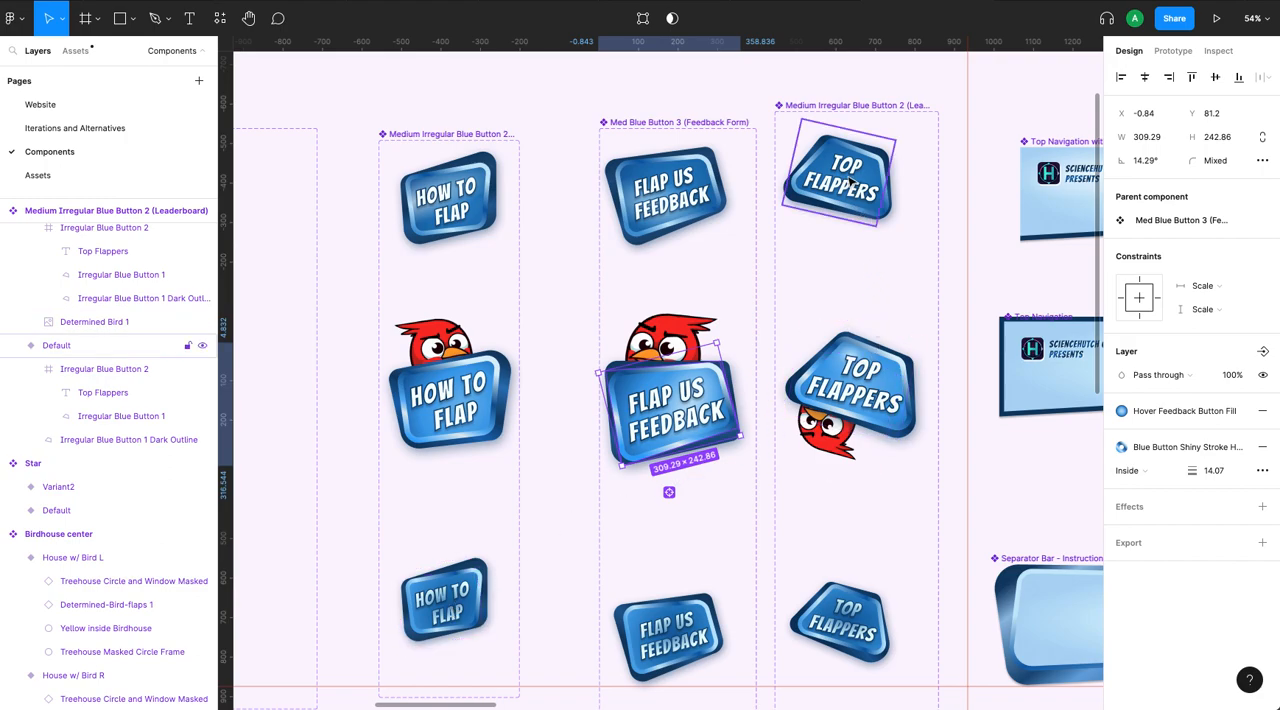
scroll(729, 252, up, 6)
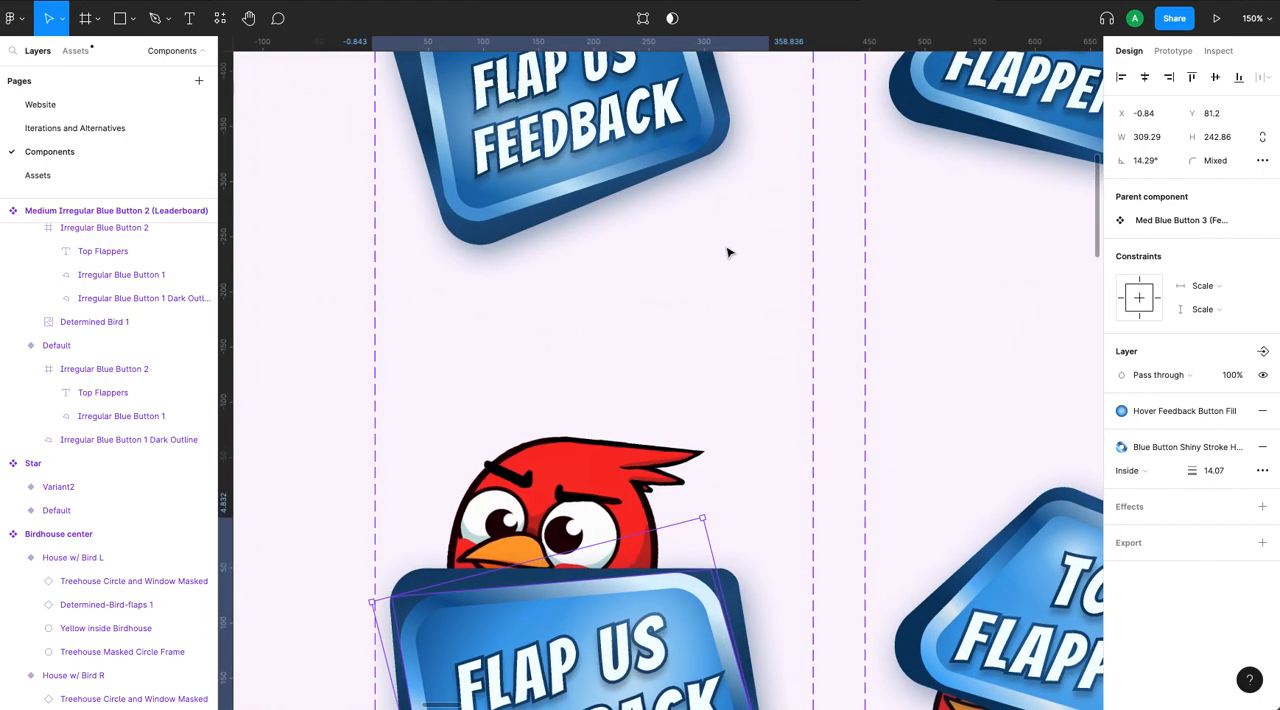
scroll(729, 252, up, 1)
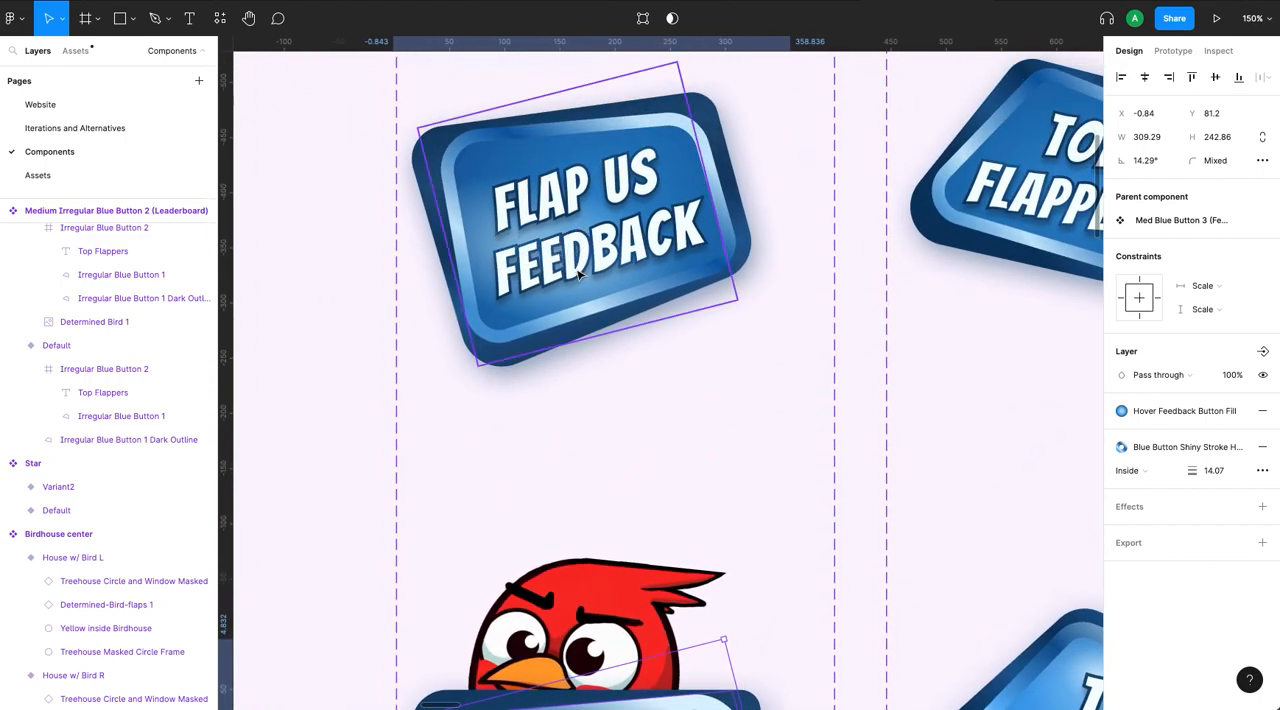
scroll(614, 285, left, 8)
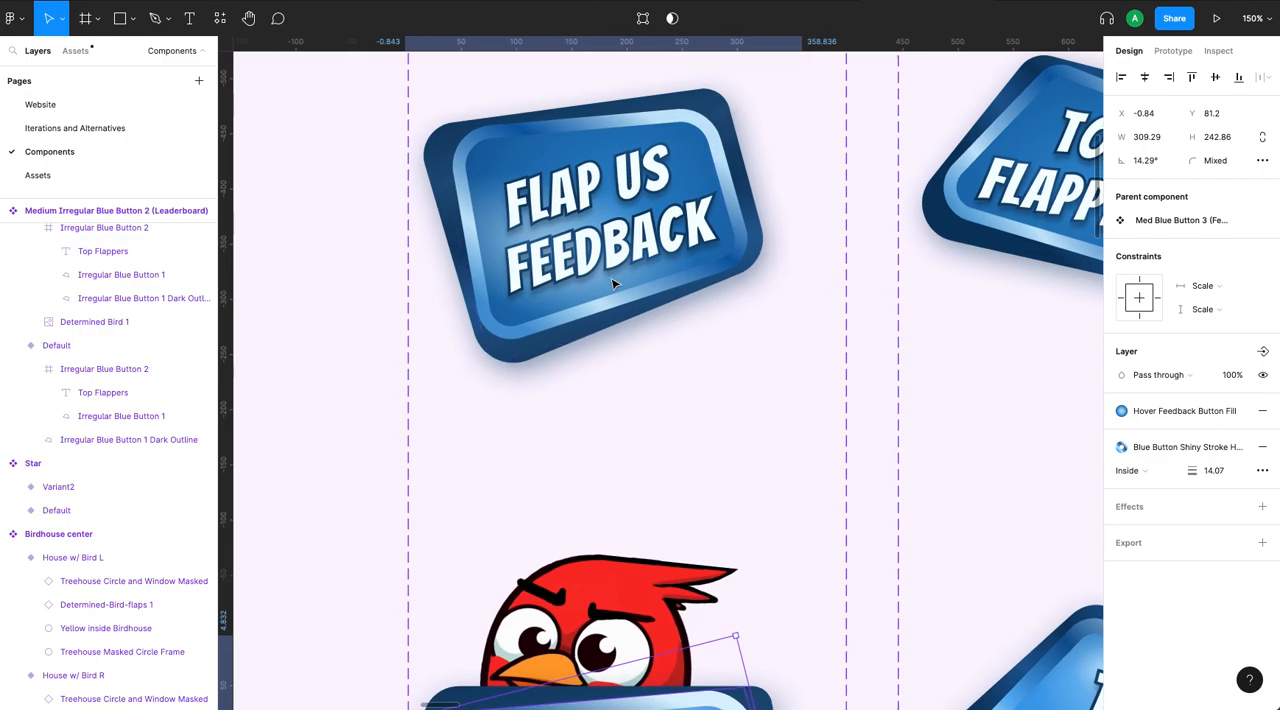
scroll(614, 285, left, 1)
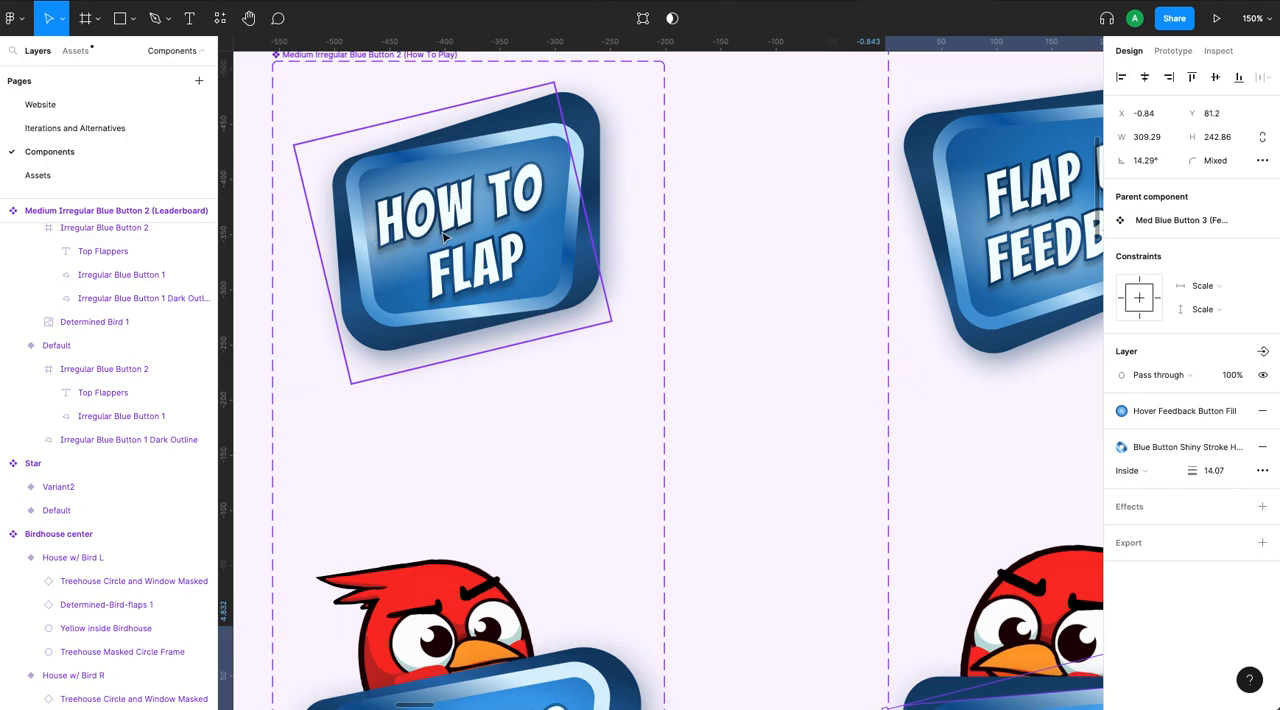
scroll(880, 270, right, 3)
scroll(898, 268, down, 2)
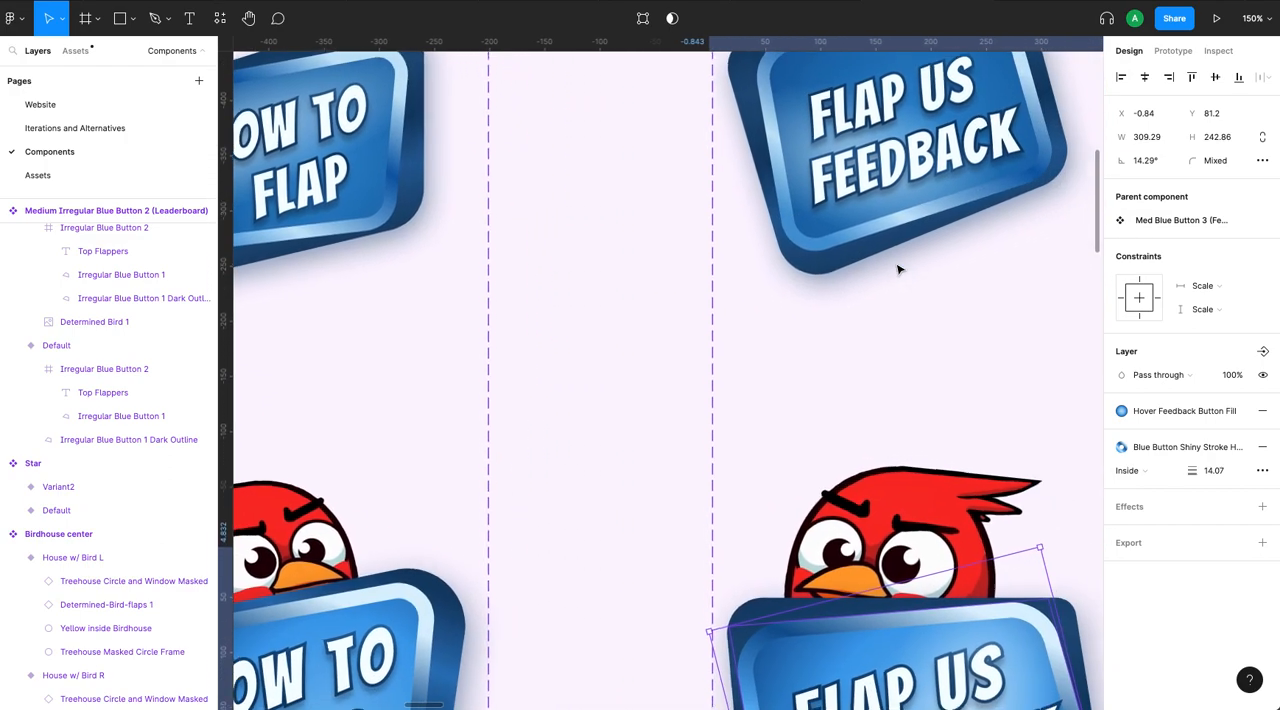
scroll(898, 268, up, 2)
scroll(898, 268, right, 1)
scroll(898, 268, down, 3)
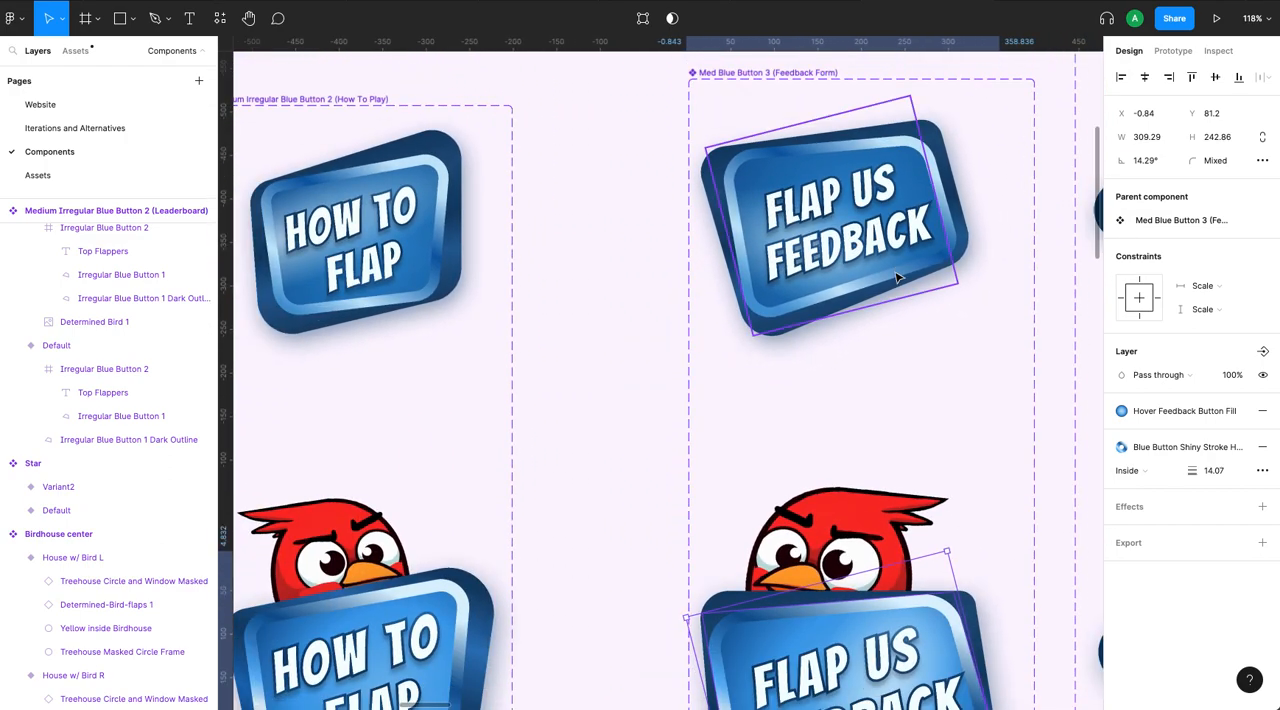
scroll(923, 326, down, 3)
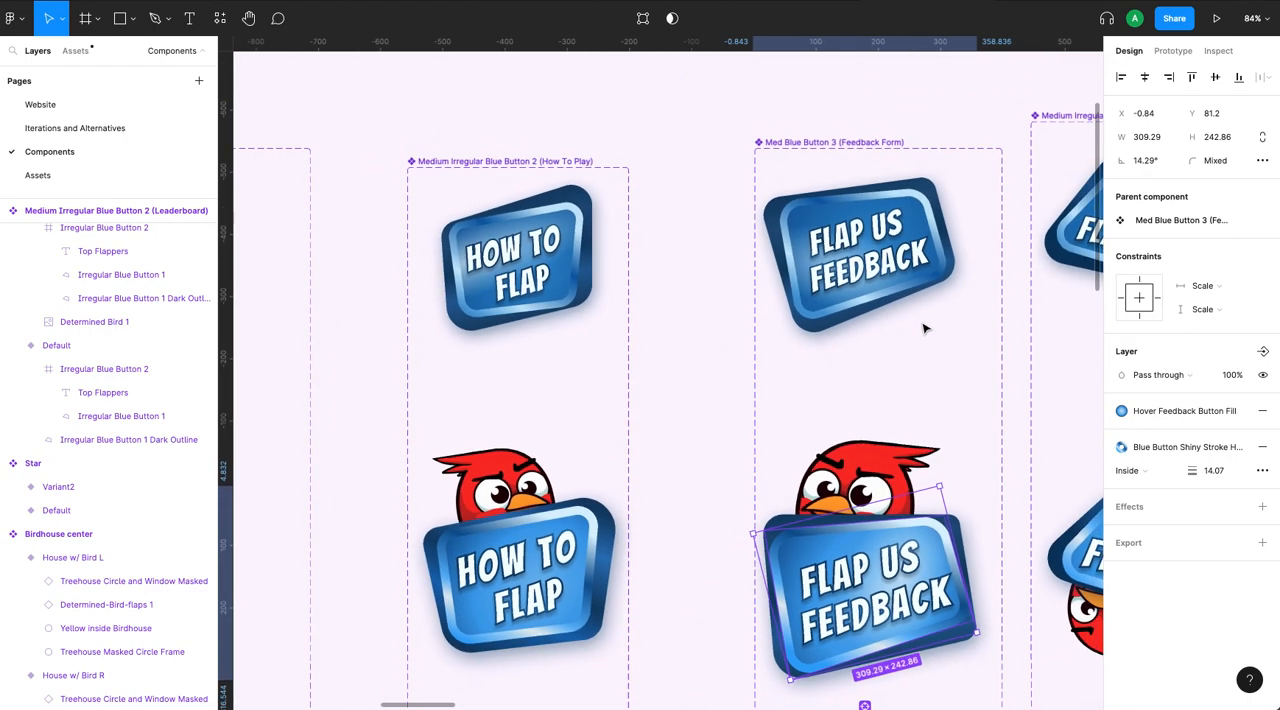
scroll(923, 328, right, 5)
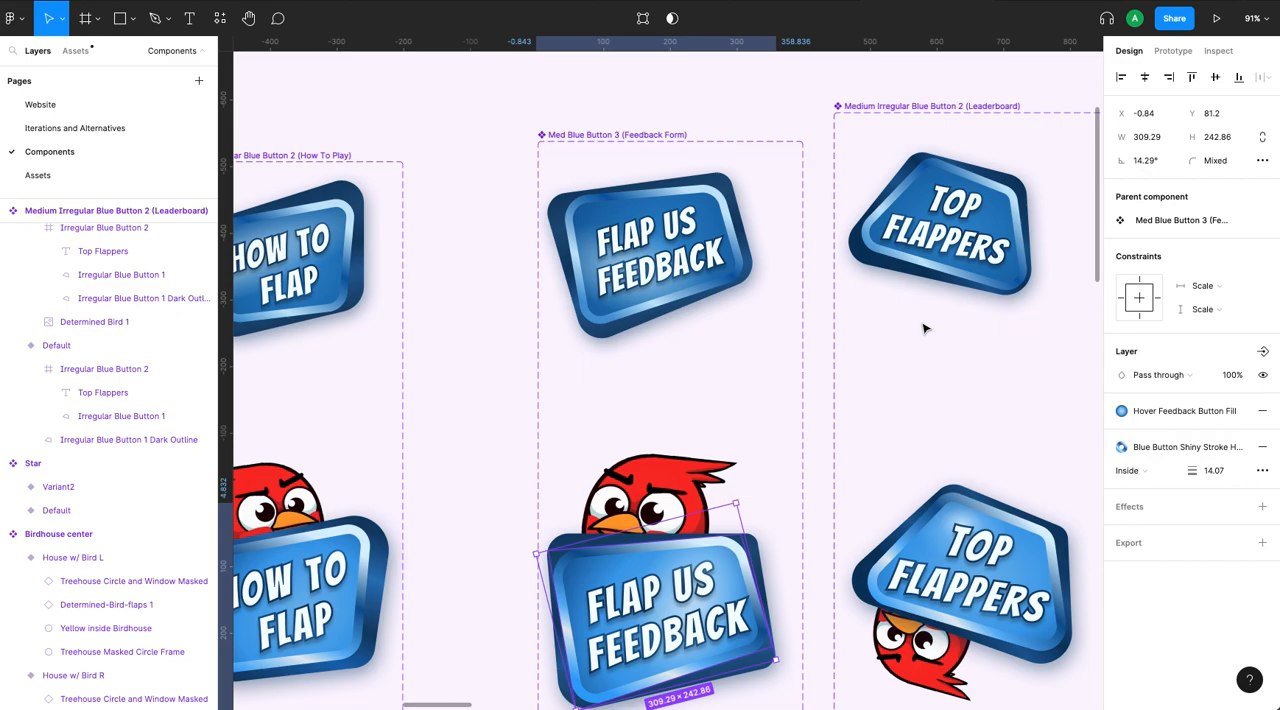
scroll(923, 328, right, 2)
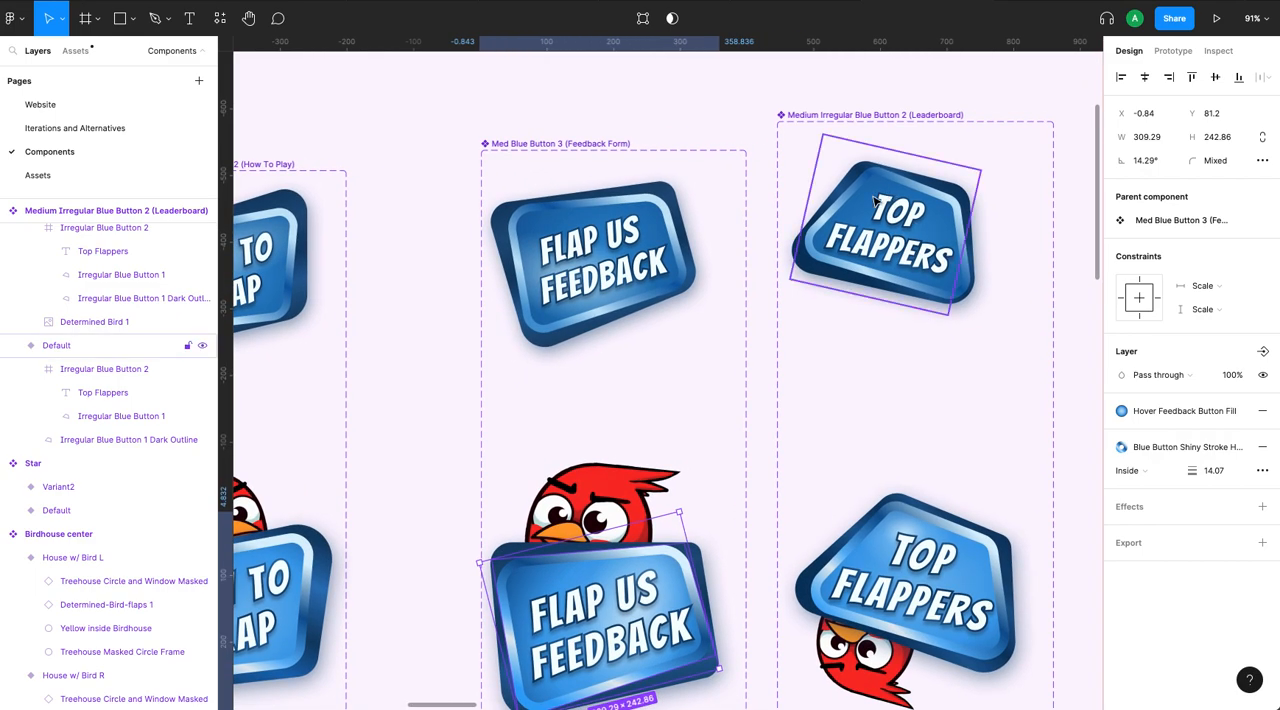
scroll(900, 223, up, 3)
scroll(901, 221, up, 4)
scroll(903, 225, down, 1)
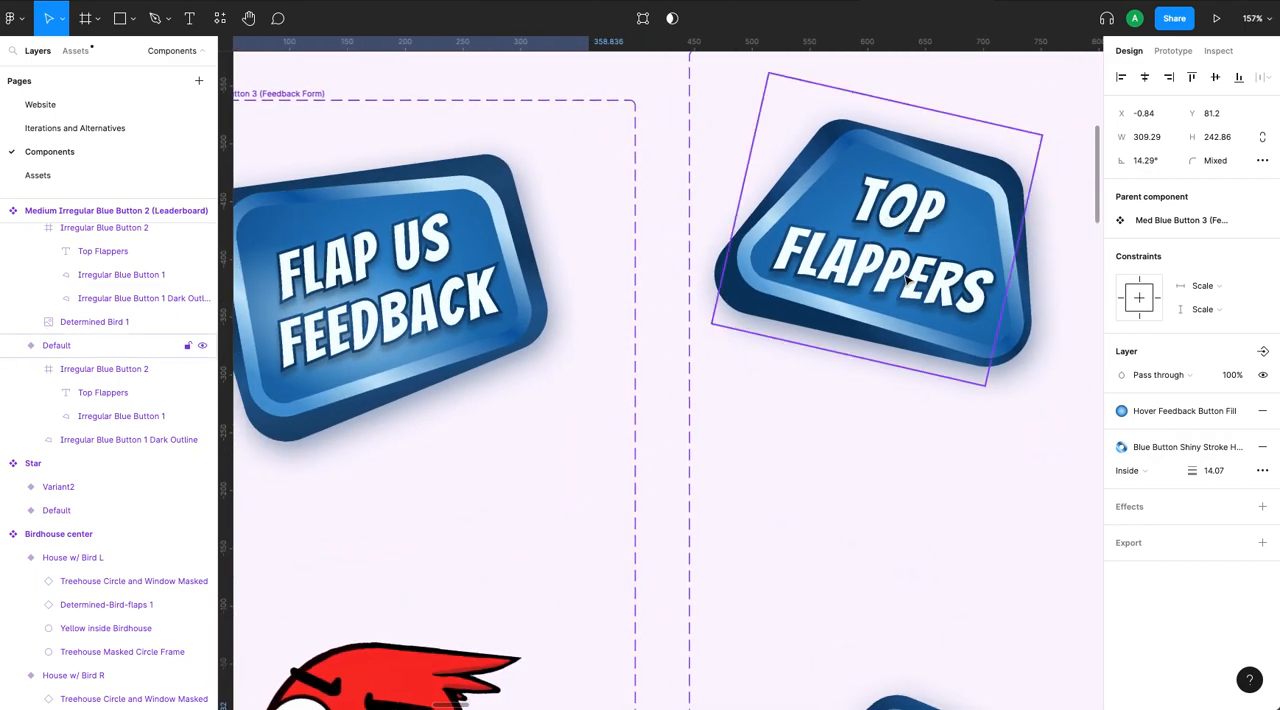
scroll(906, 277, right, 3)
scroll(906, 280, down, 4)
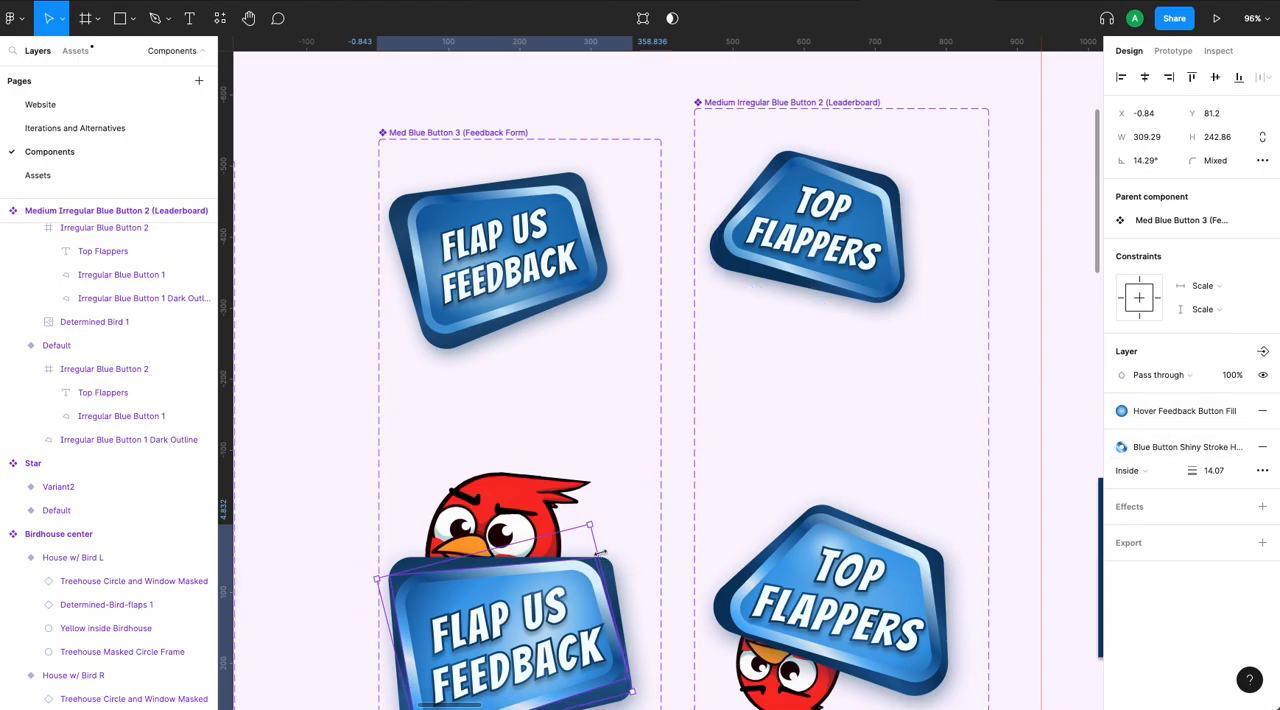
- Detach the Blue Button fill style from the inner shape of the default Top Flappers button and inspect its radial gradient
click(840, 240)
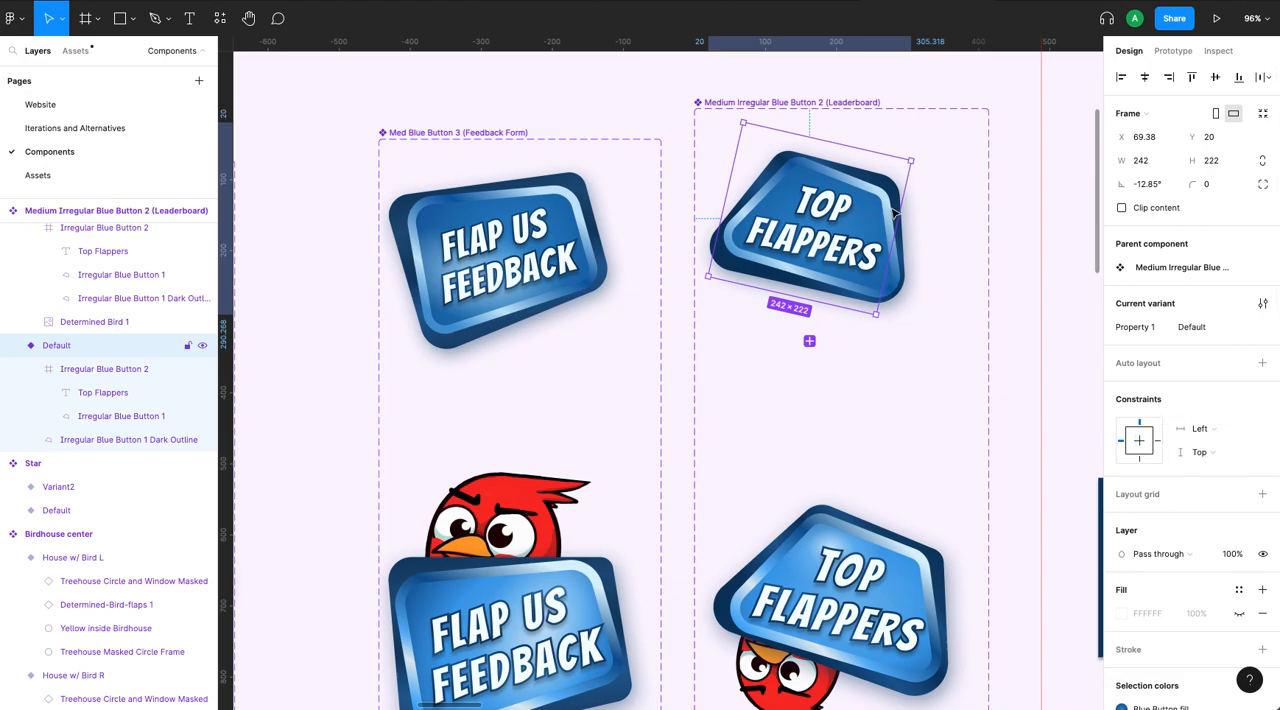
scroll(1181, 452, down, 5)
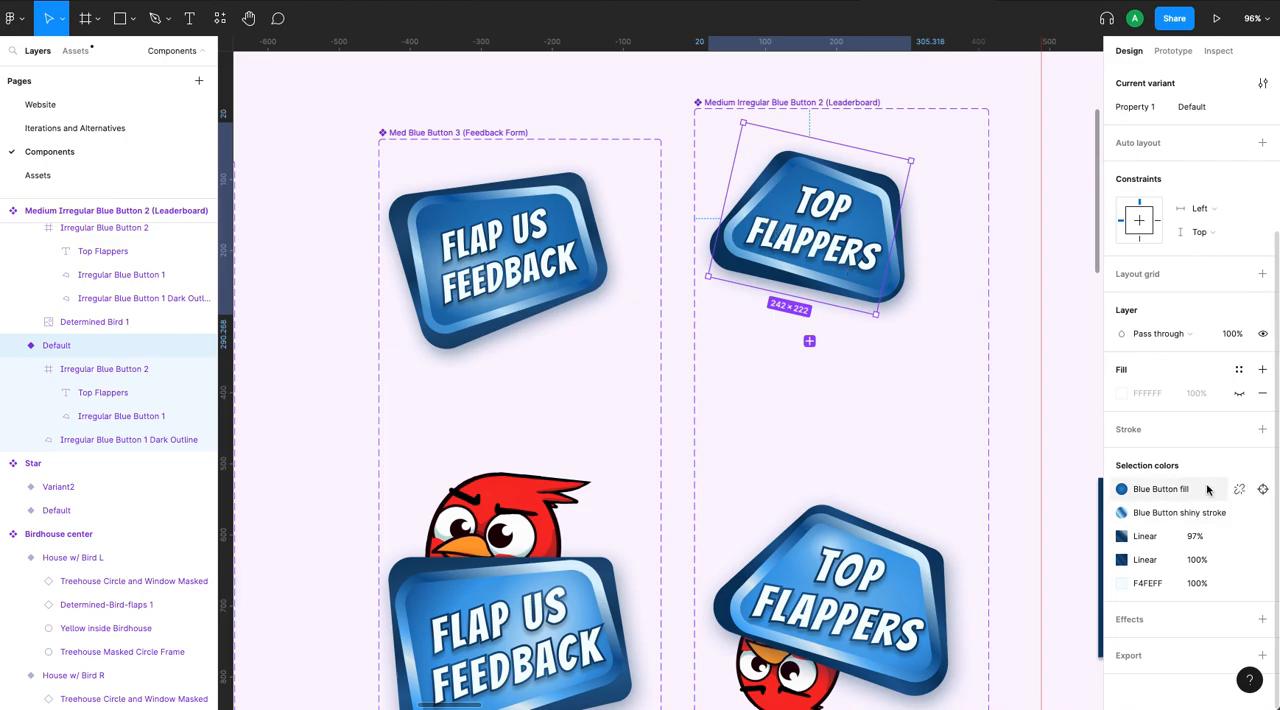
click(1263, 491)
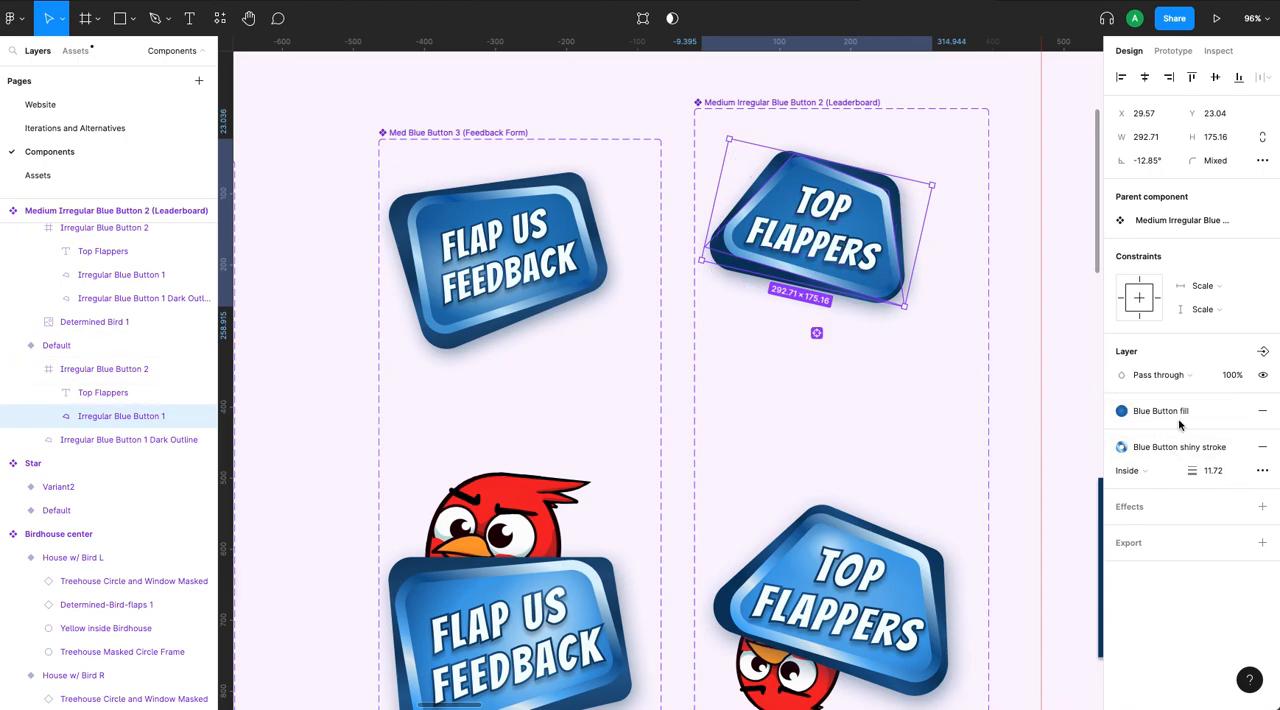
click(1241, 412)
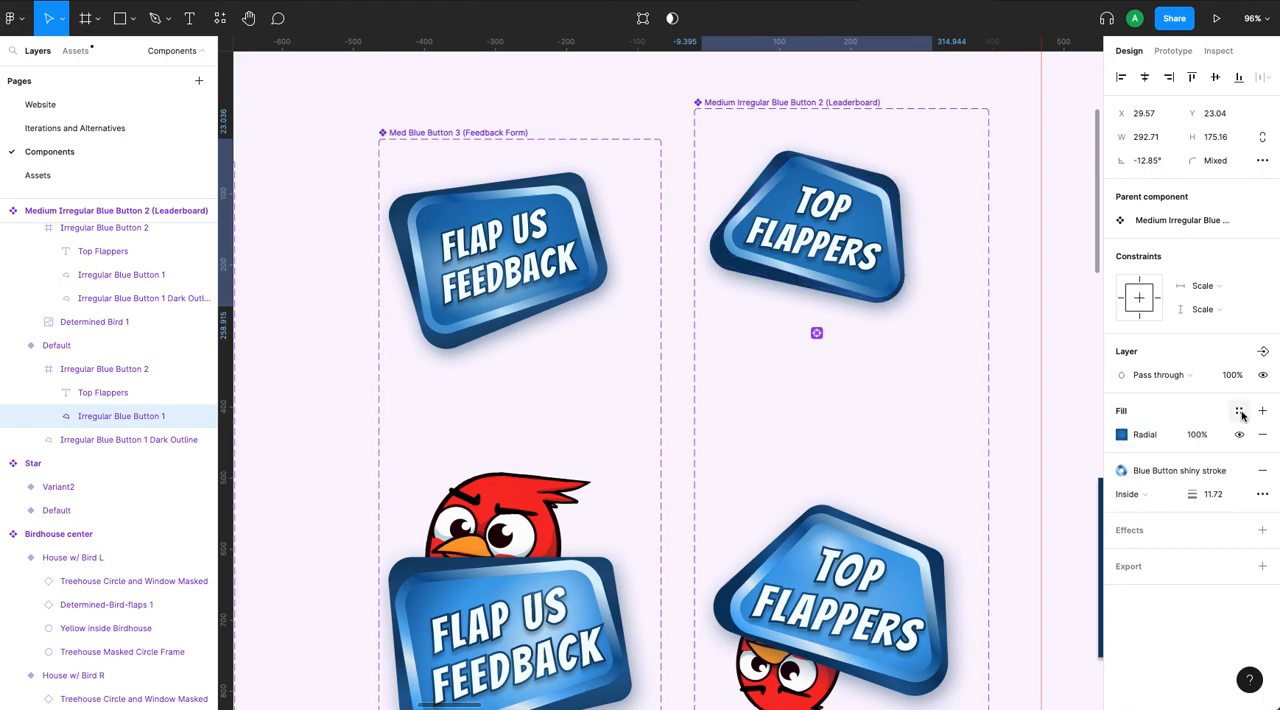
click(1122, 434)
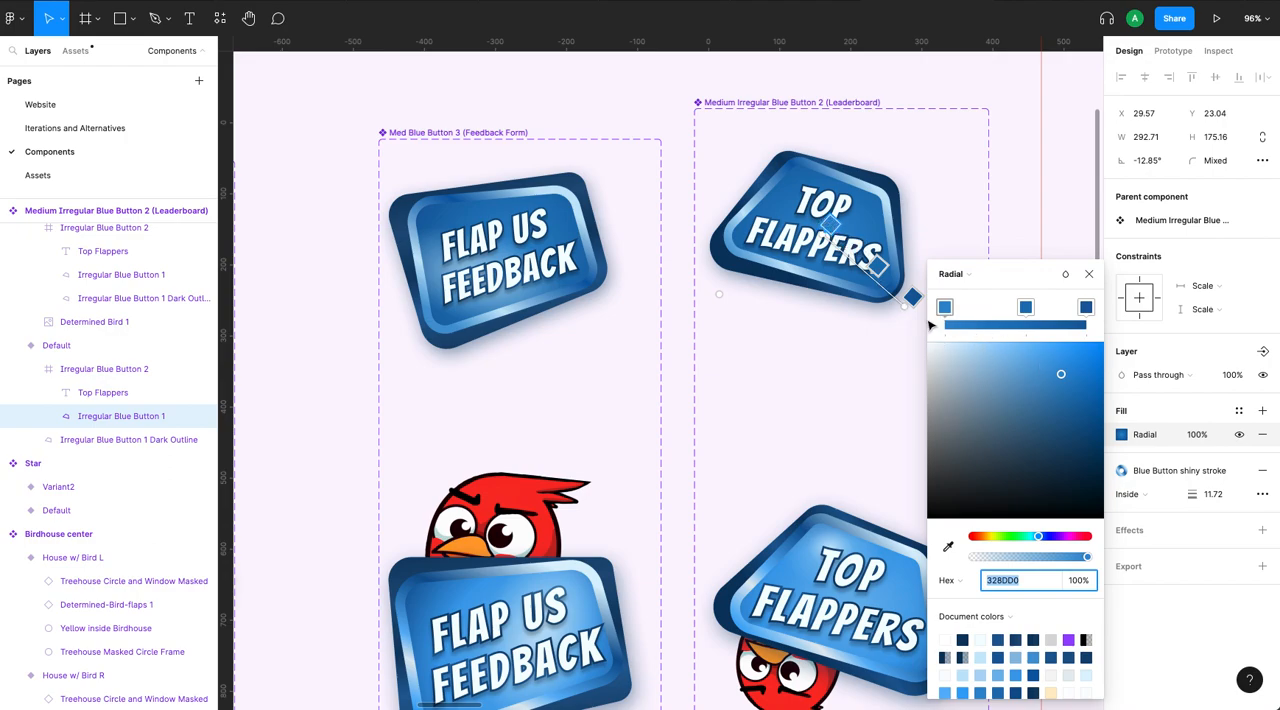
click(1090, 274)
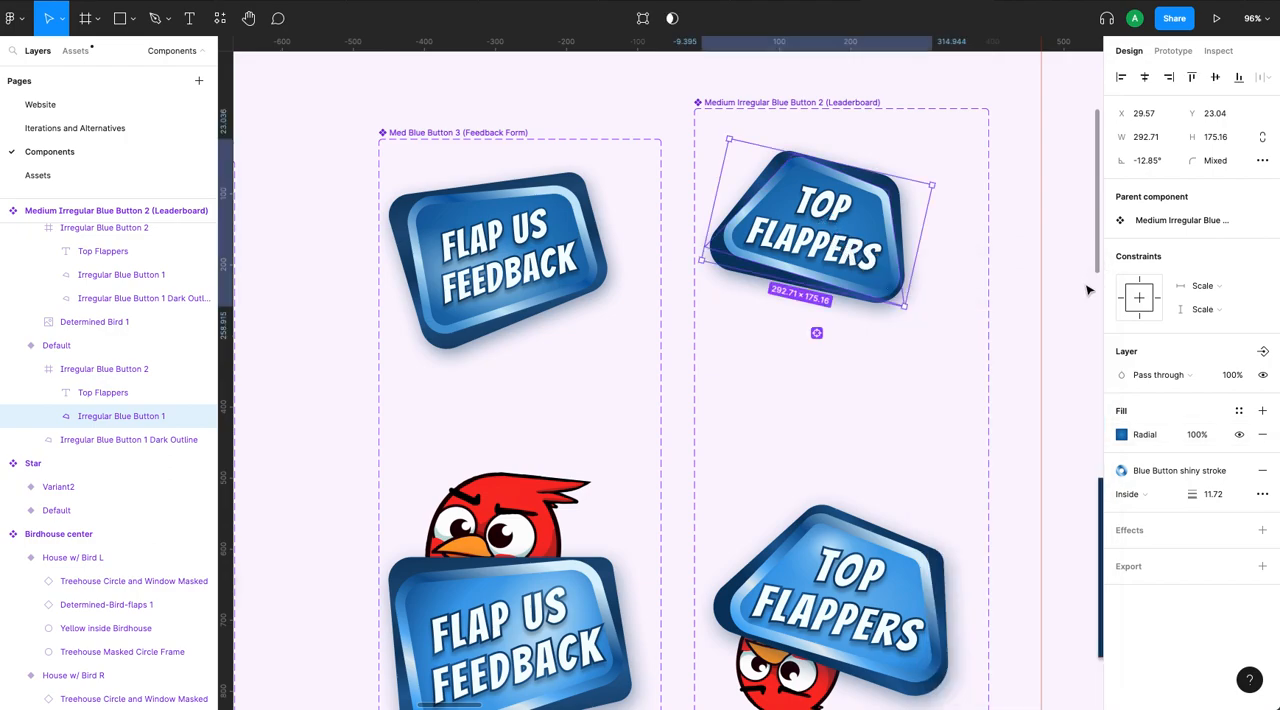
- Add a second fill above the radial gradient on the Top Flappers shape and set its opacity to 60%
click(1262, 411)
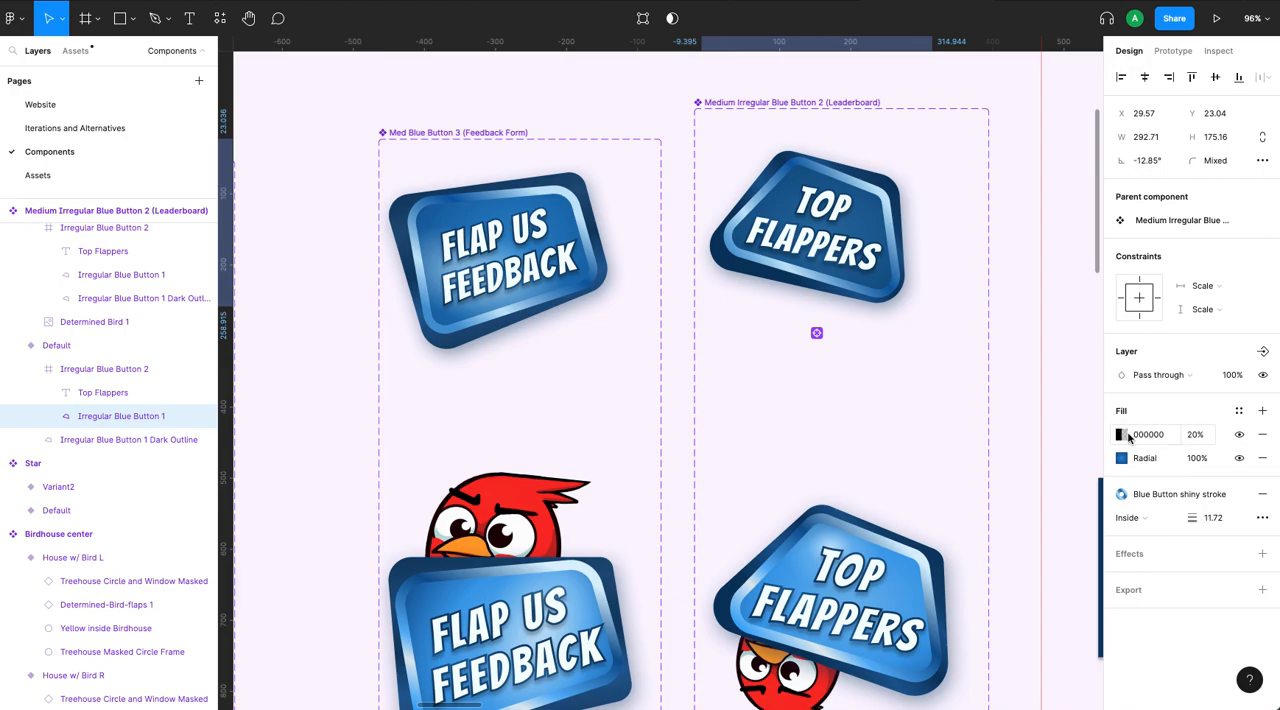
click(1192, 436)
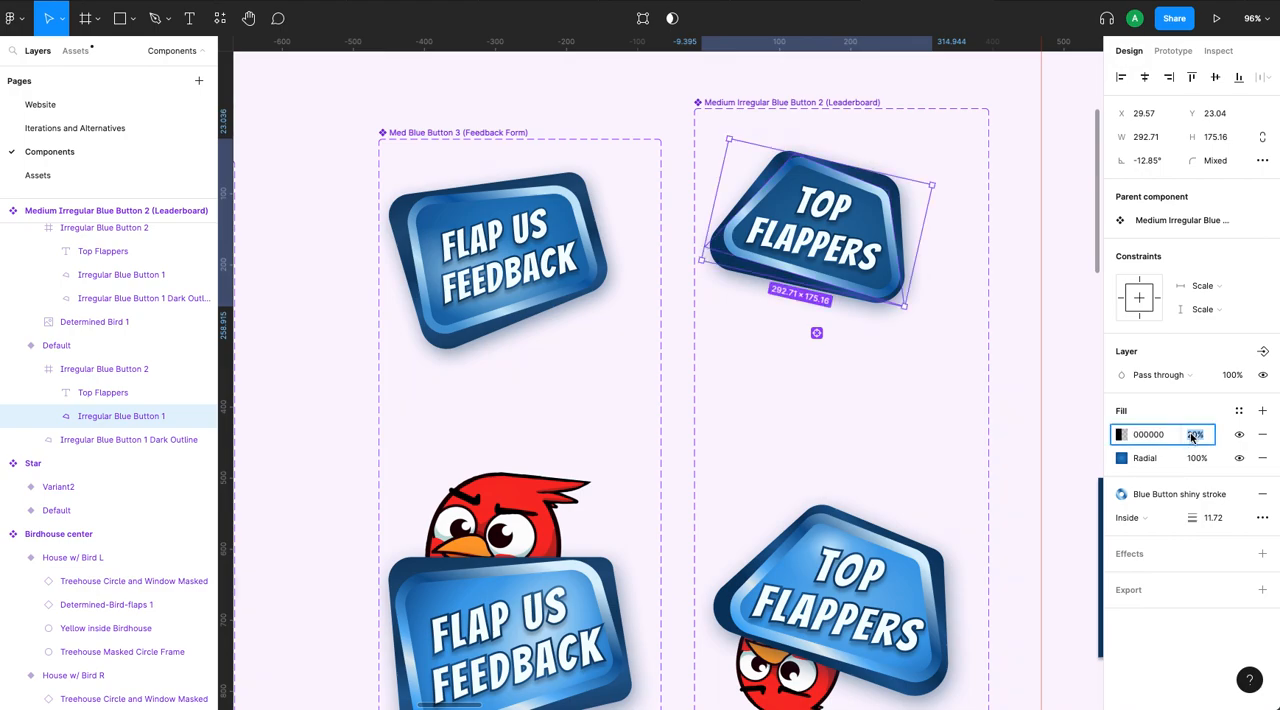
text(60)
key(Return)
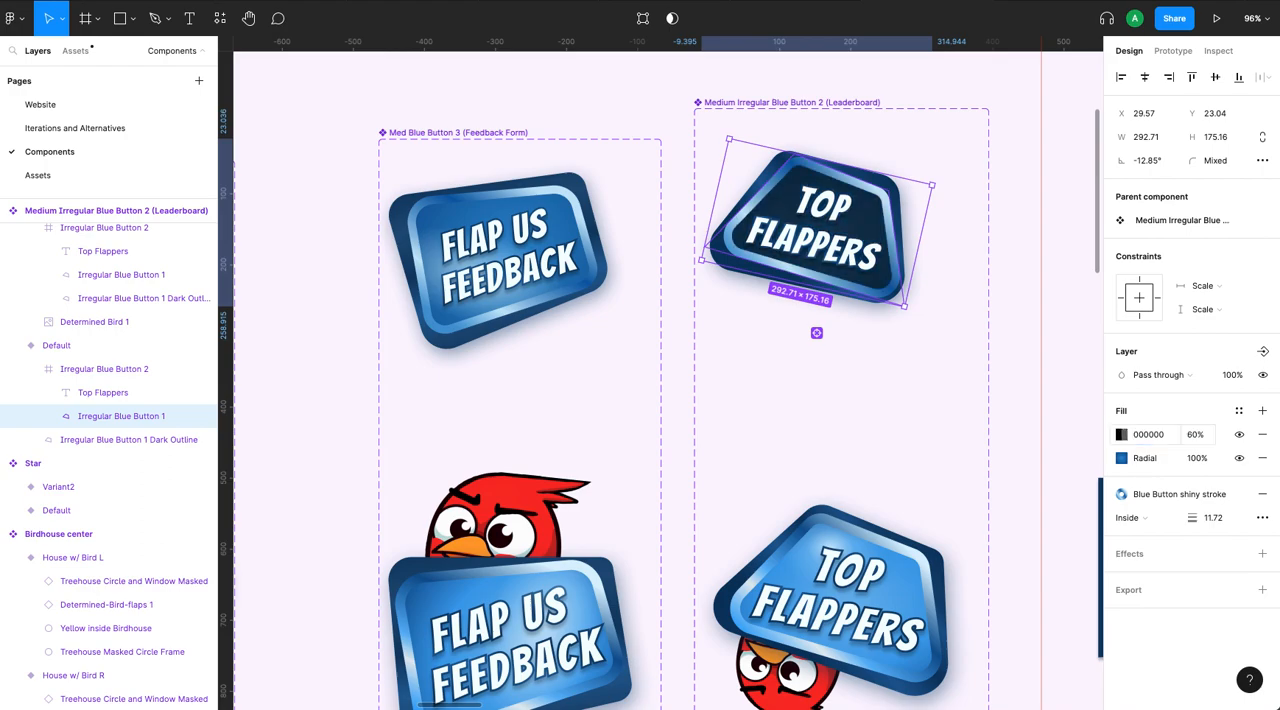
- Recolor the new top fill to the pale blue F8FCFF and change it from solid to a radial gradient
click(1123, 434)
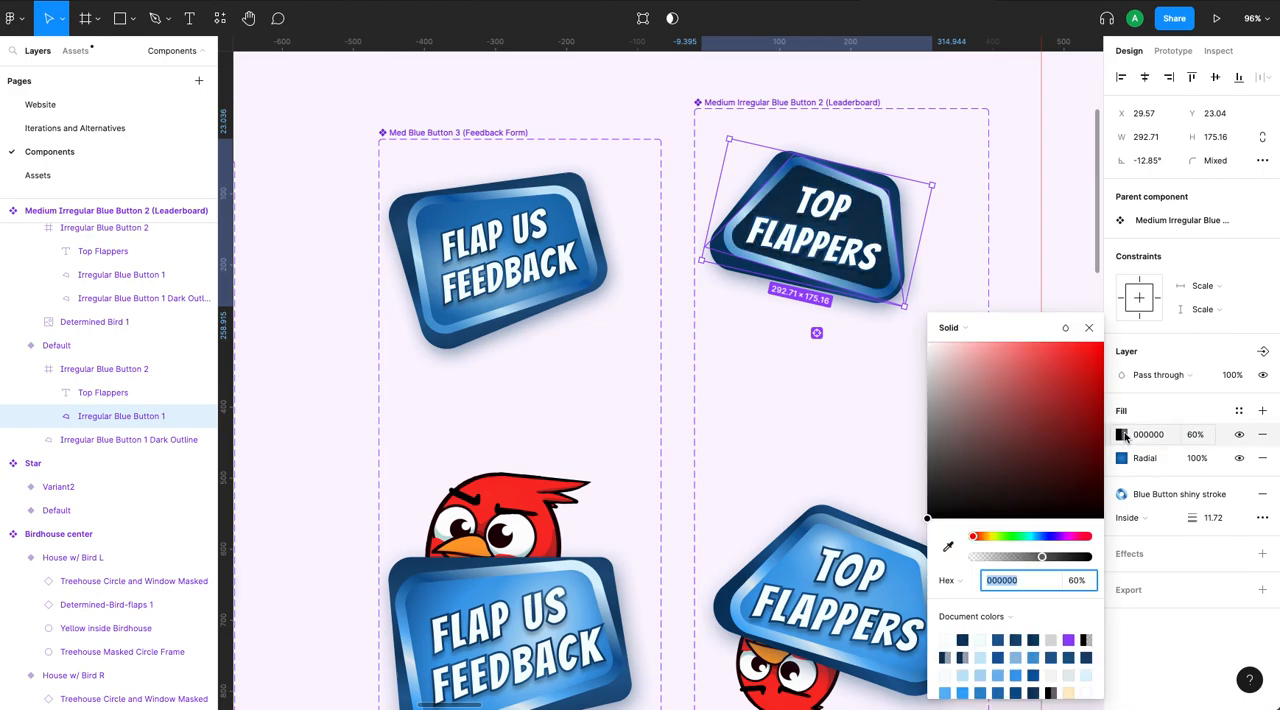
drag(938, 481, 930, 344)
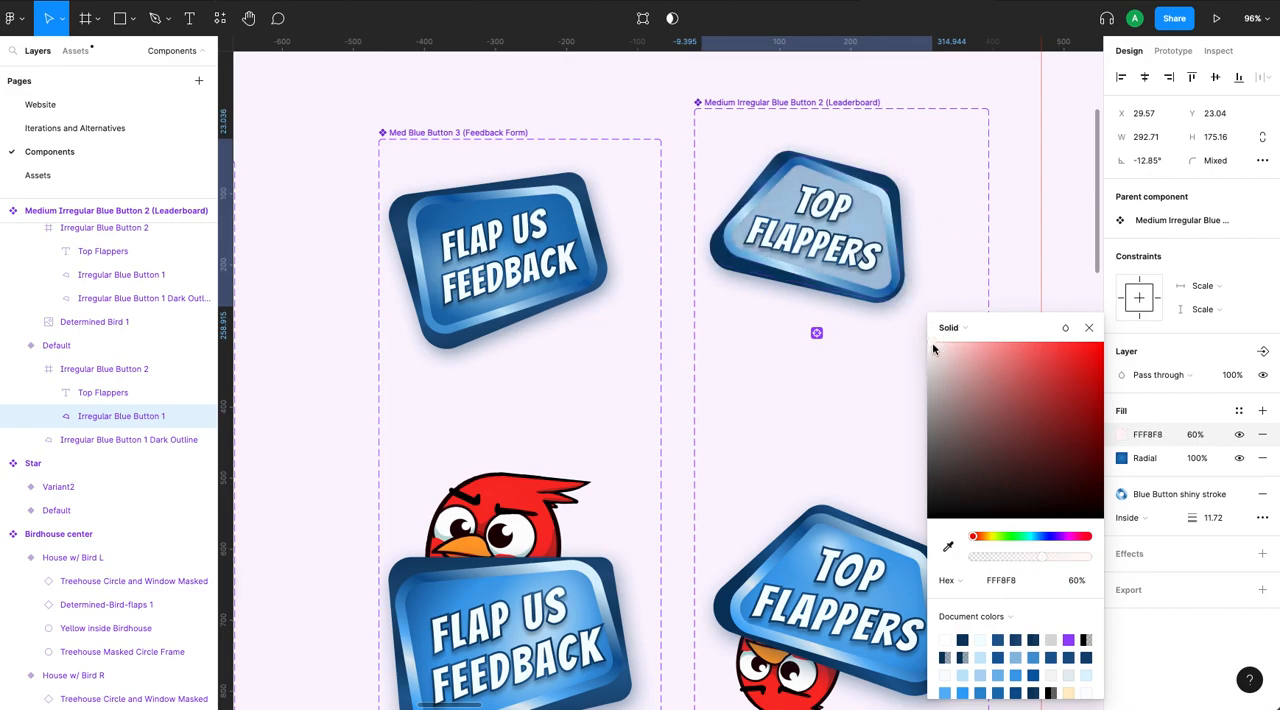
click(1040, 537)
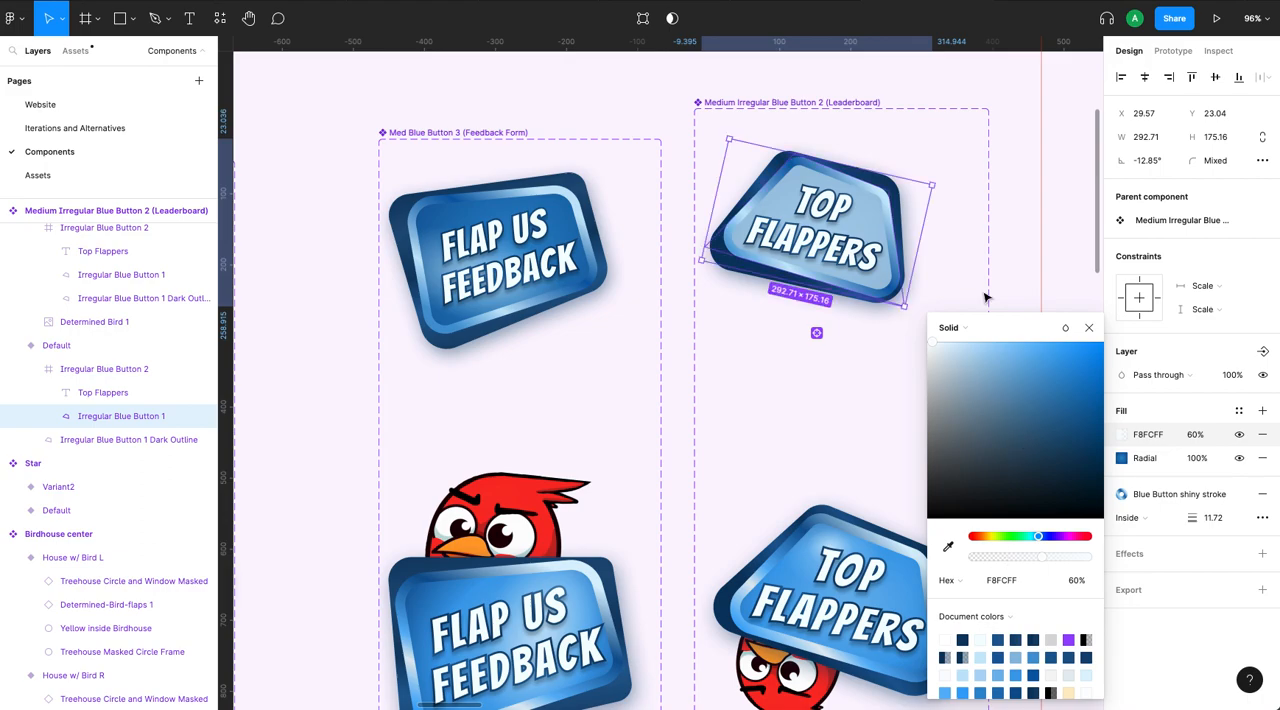
click(957, 330)
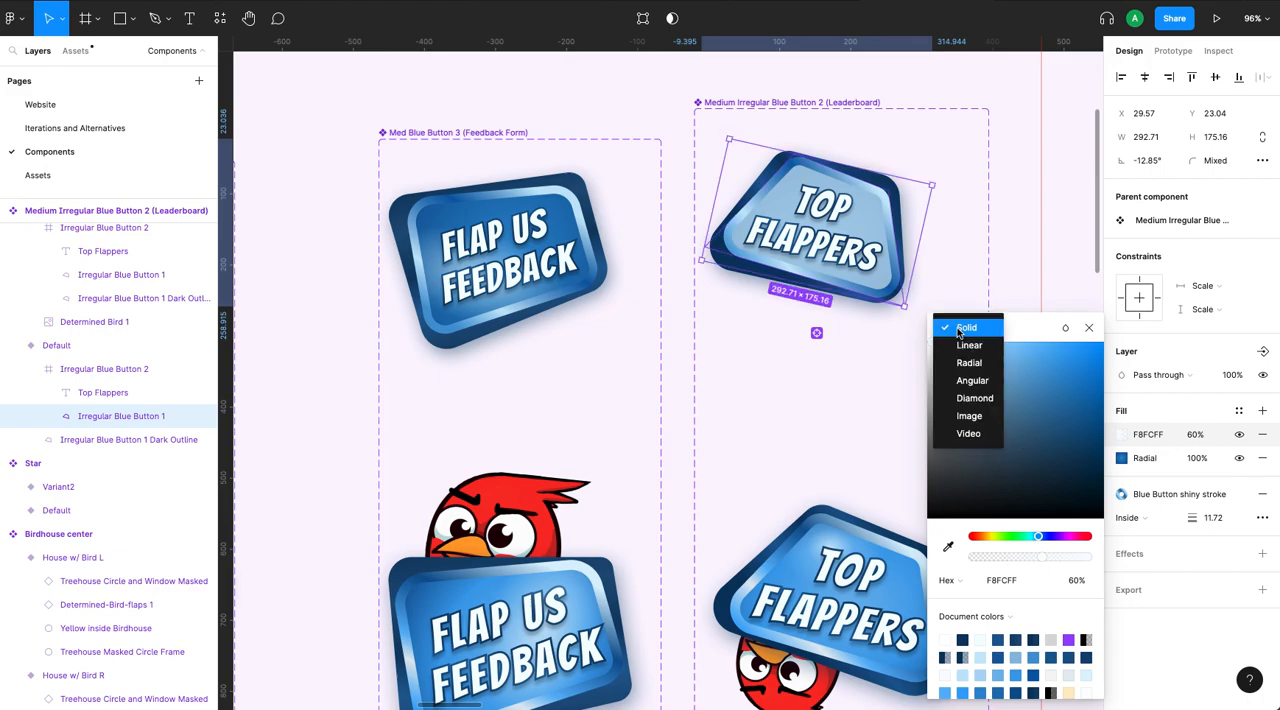
click(966, 365)
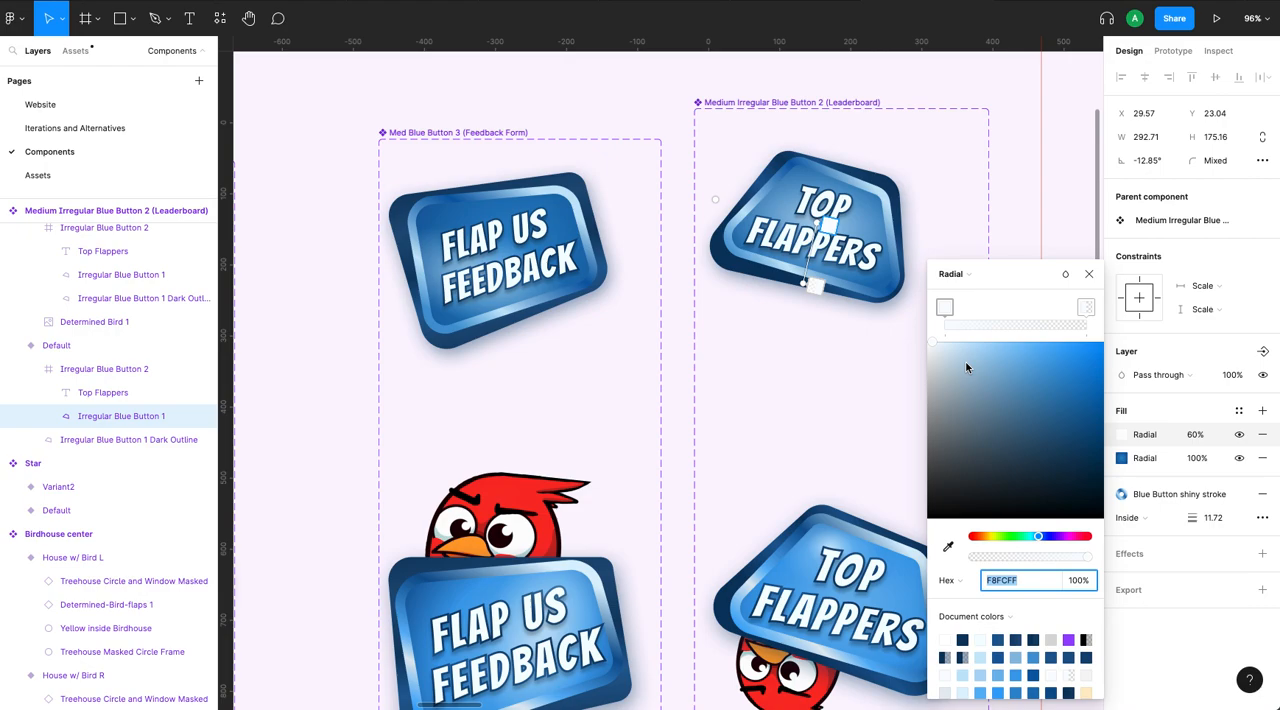
- Change the transparent outer stop of the new radial gradient to the light blue D2ECFF
click(1087, 307)
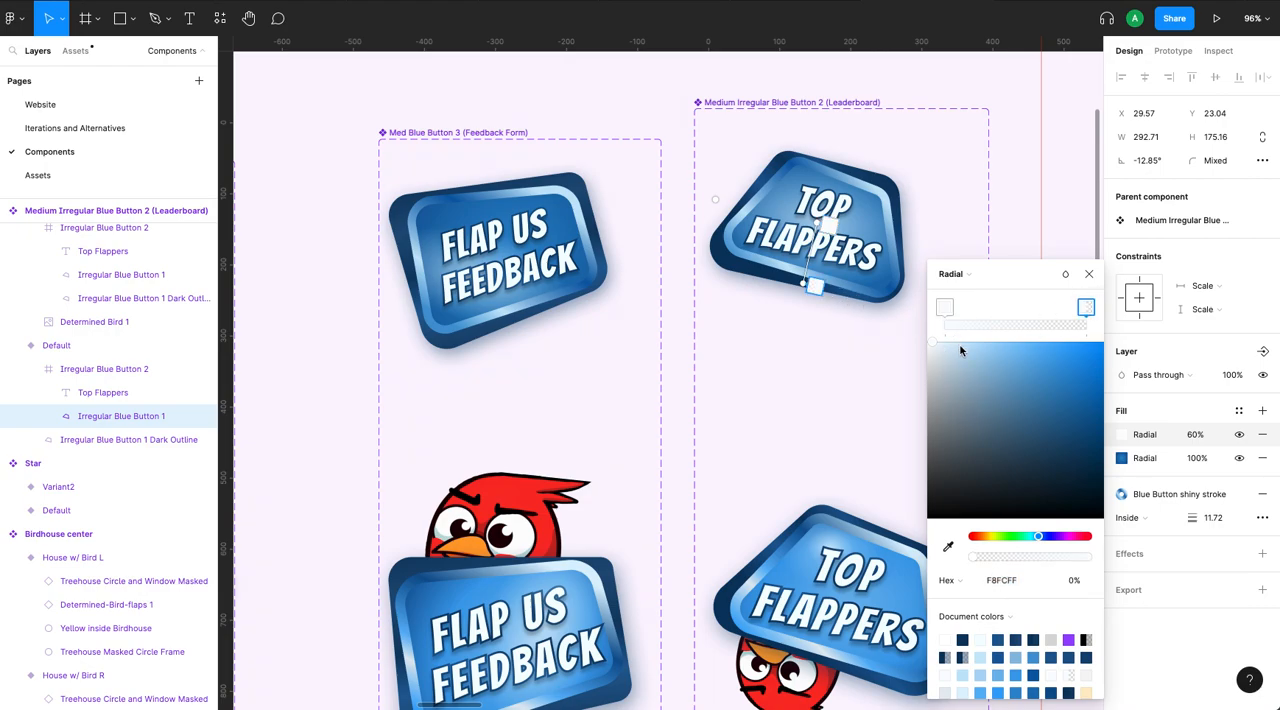
mouse_move(954, 347)
mouse_down()
mouse_move(943, 344)
mouse_move(958, 341)
mouse_up()
click(945, 306)
click(1084, 307)
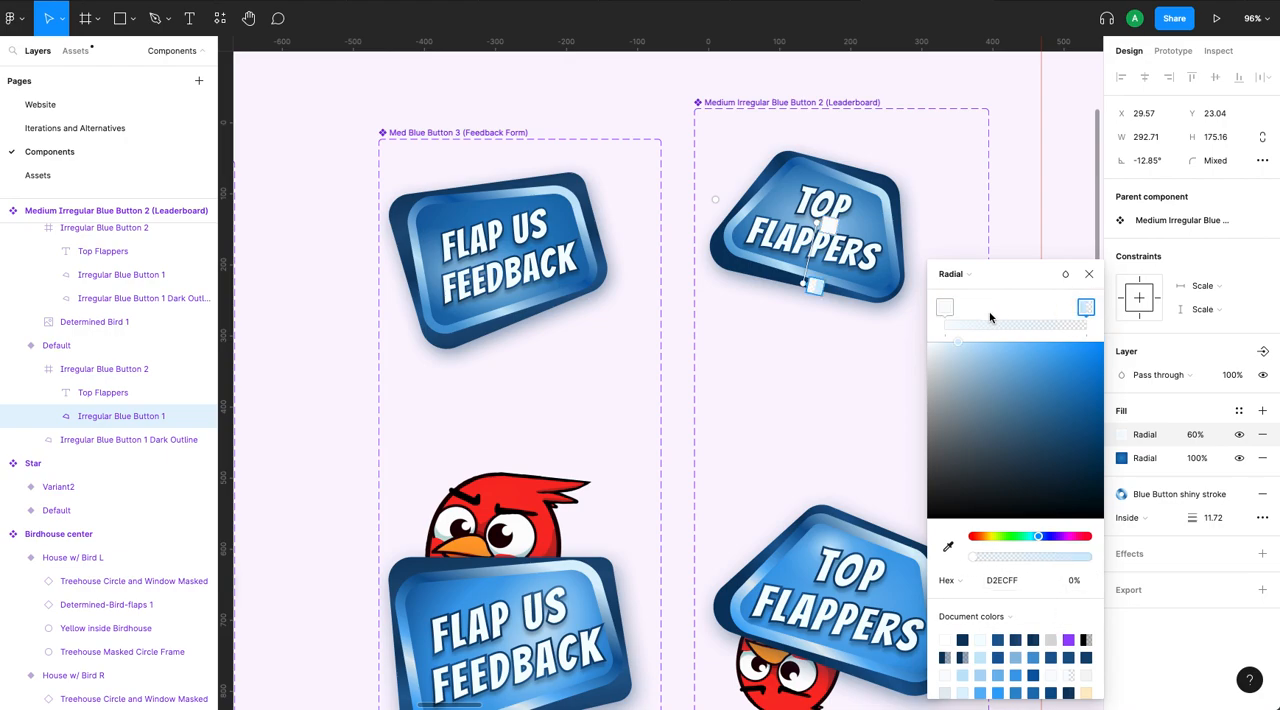
- Add a middle color stop to the new radial gradient, about a quarter of the way from its inner stop
click(945, 307)
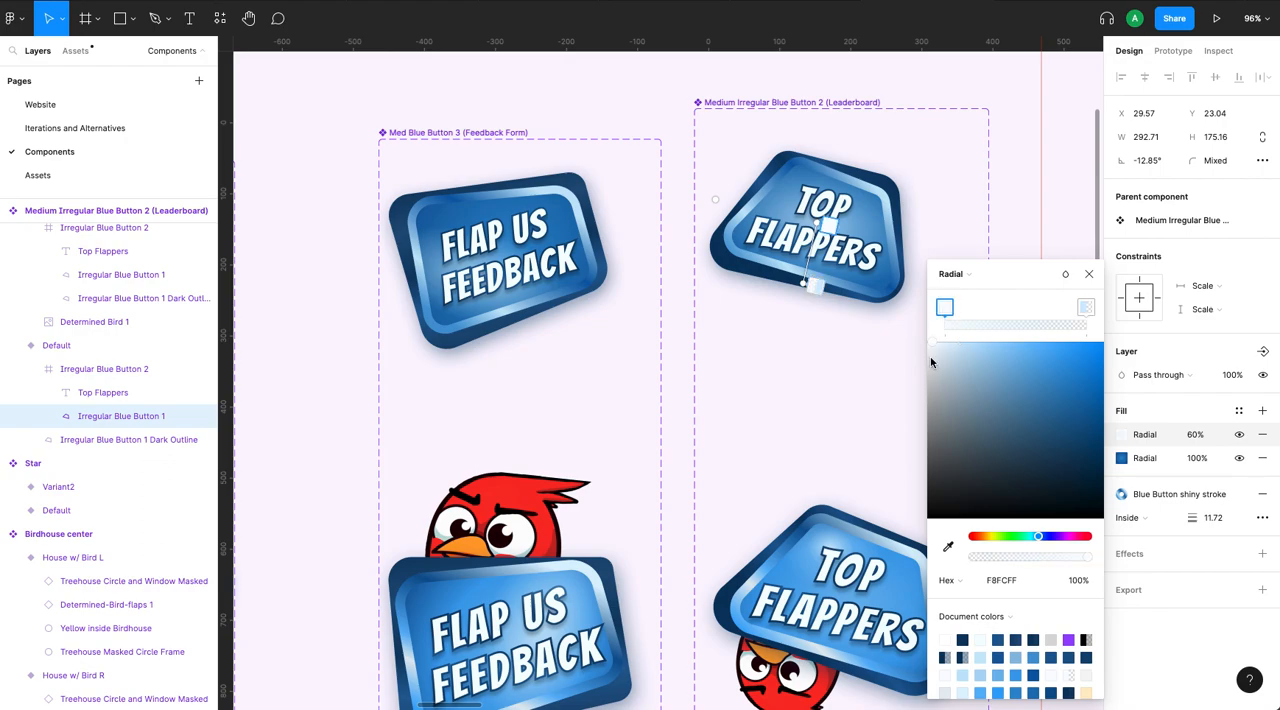
click(959, 311)
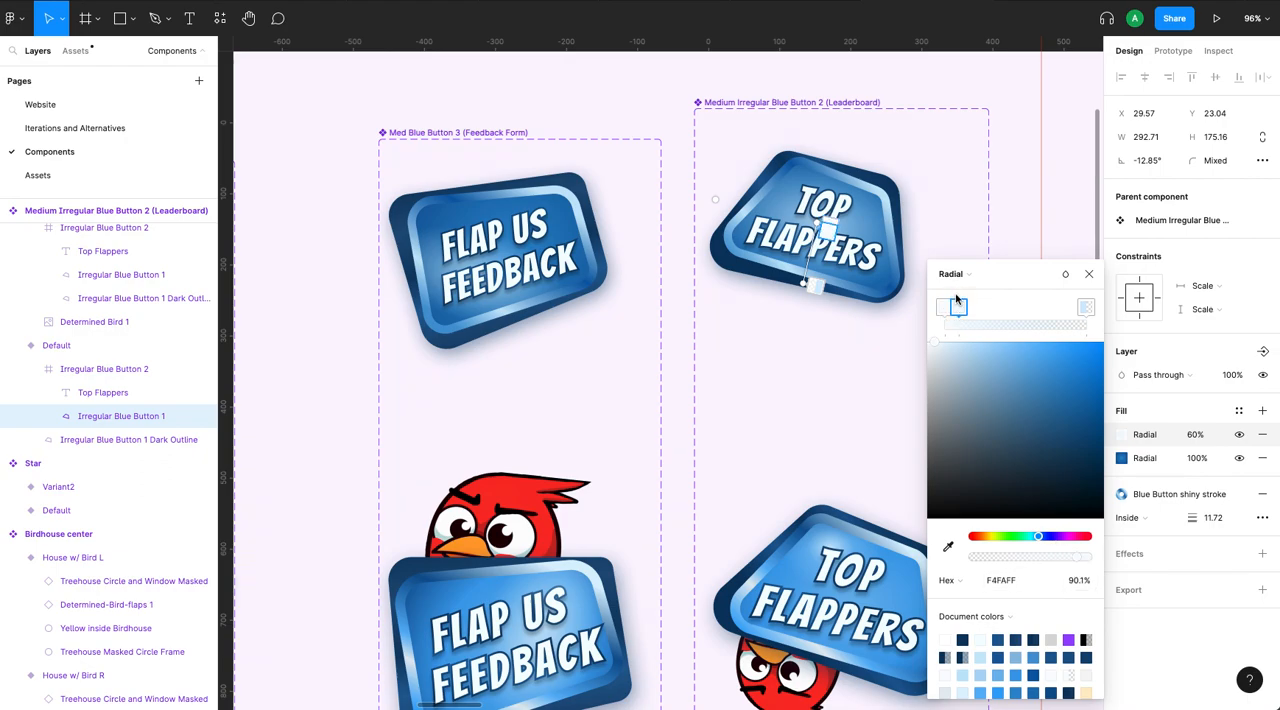
drag(959, 311, 978, 312)
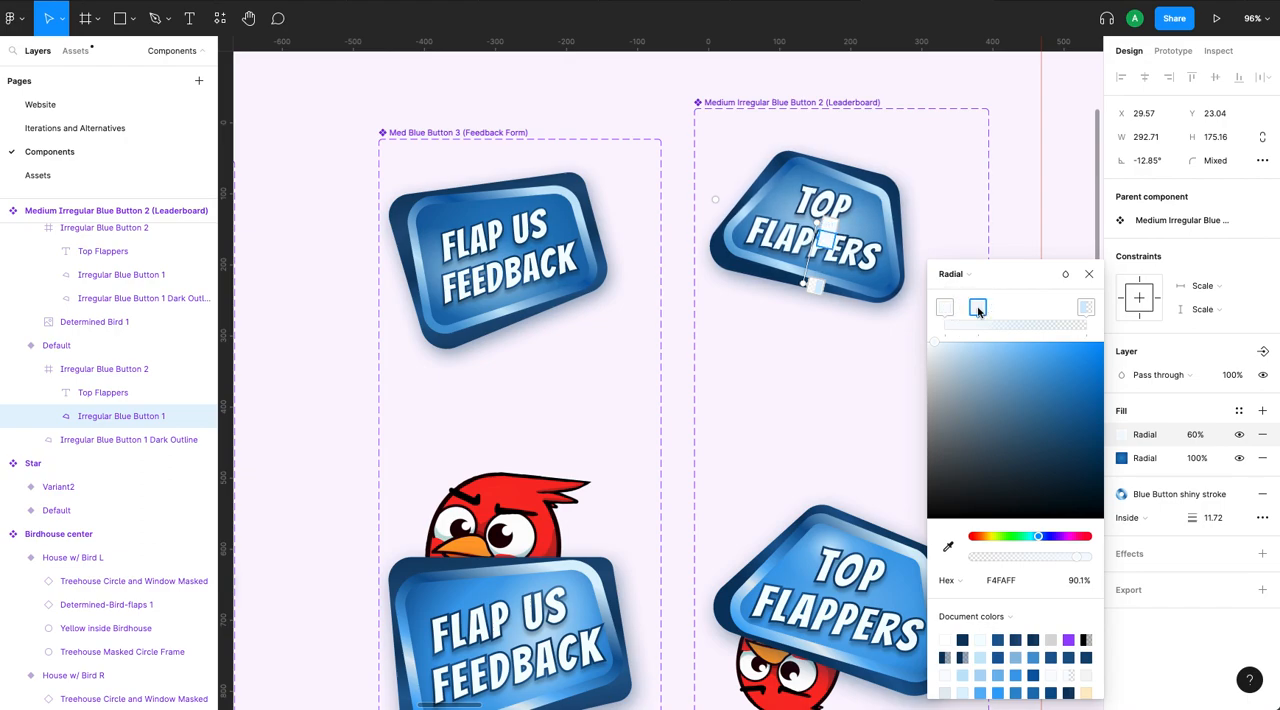
click(1090, 276)
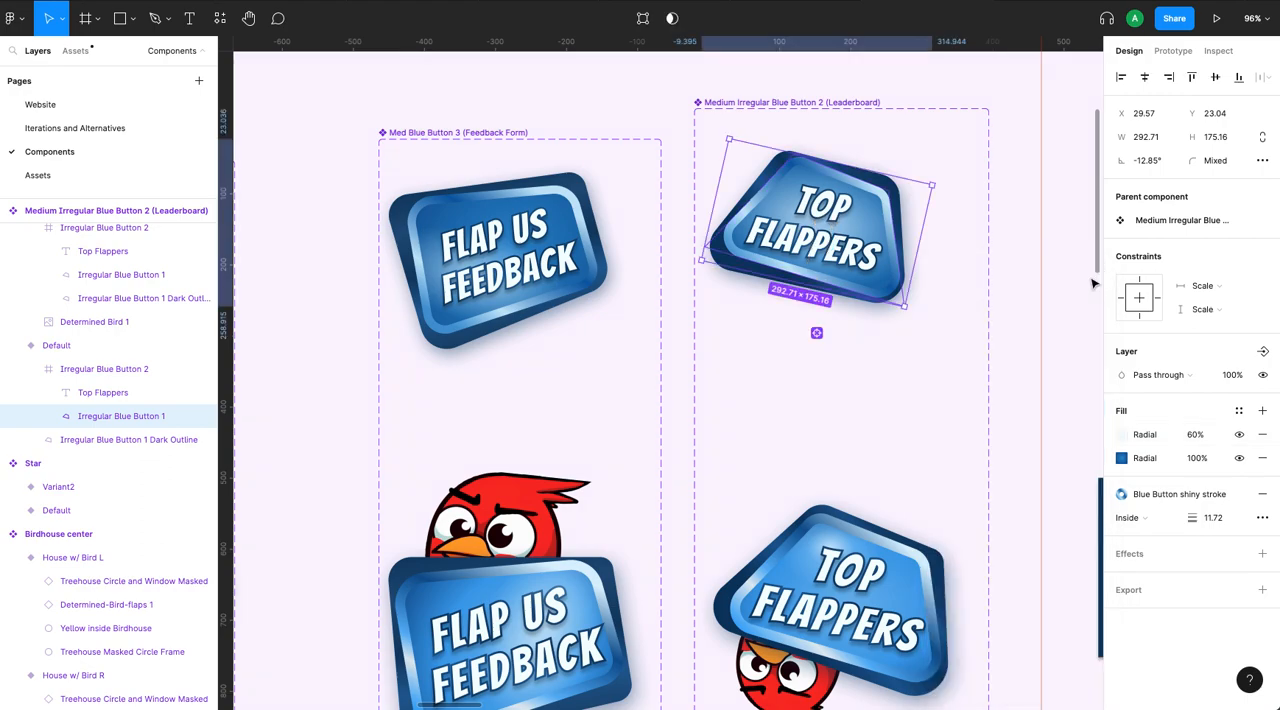
- Move the center of the Top Flappers shape's upper 60% radial gradient up onto the O of the word TOP
click(1123, 435)
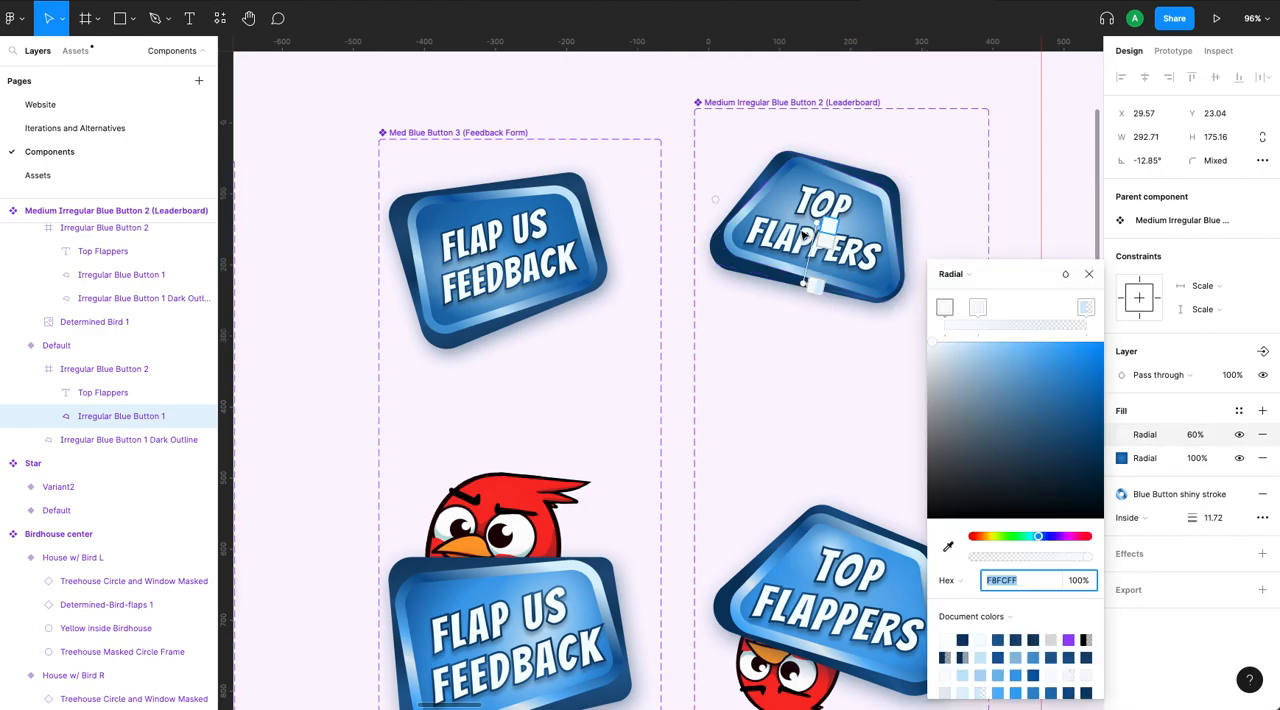
scroll(803, 265, up, 5)
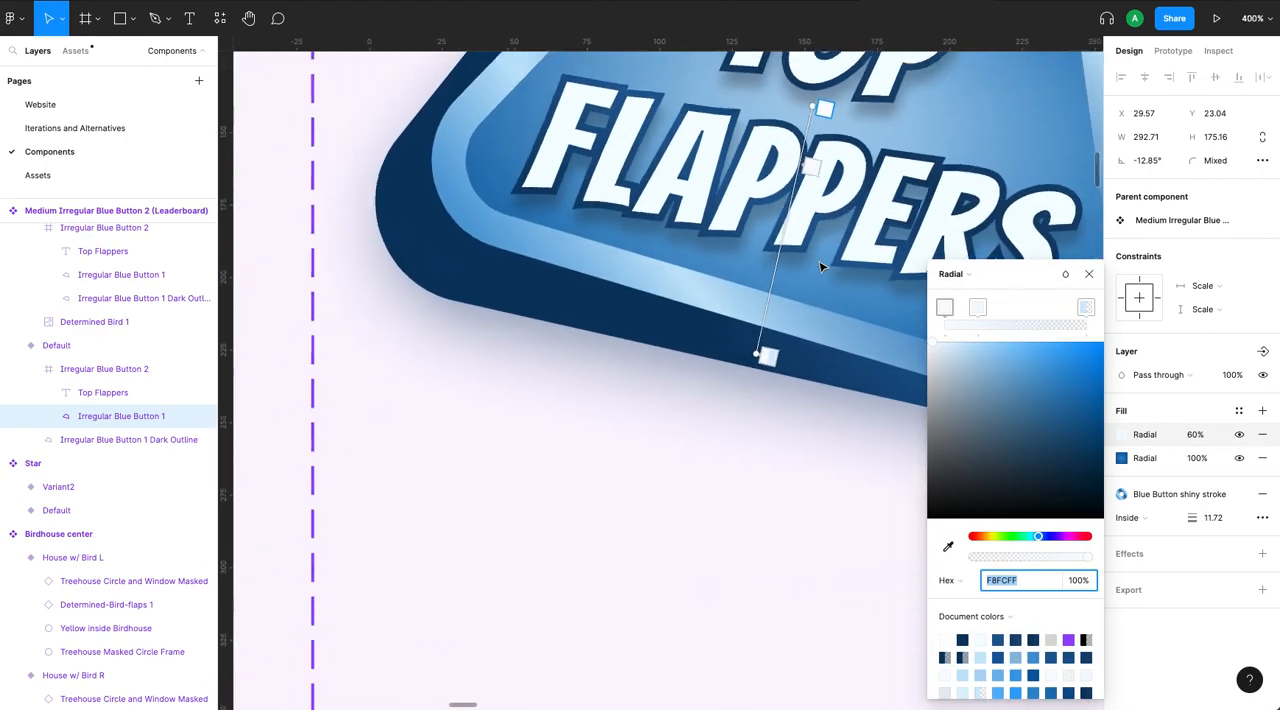
scroll(820, 267, right, 3)
scroll(820, 267, up, 2)
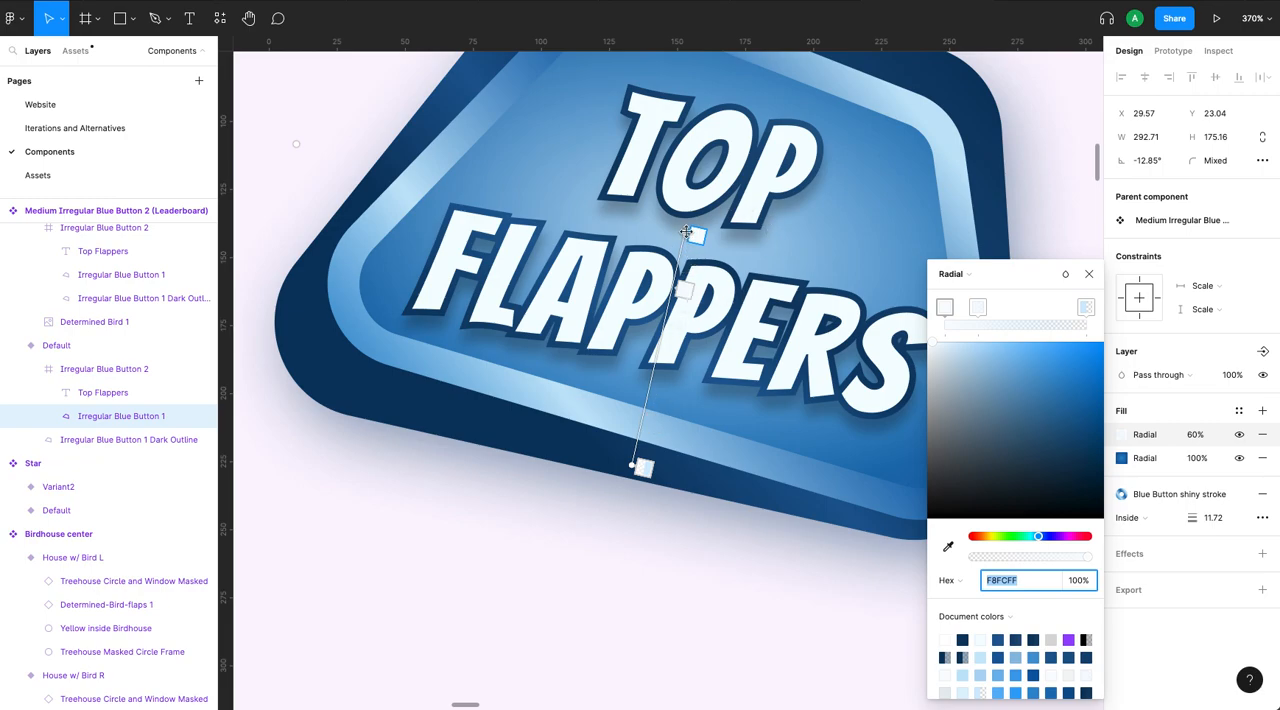
scroll(697, 167, down, 5)
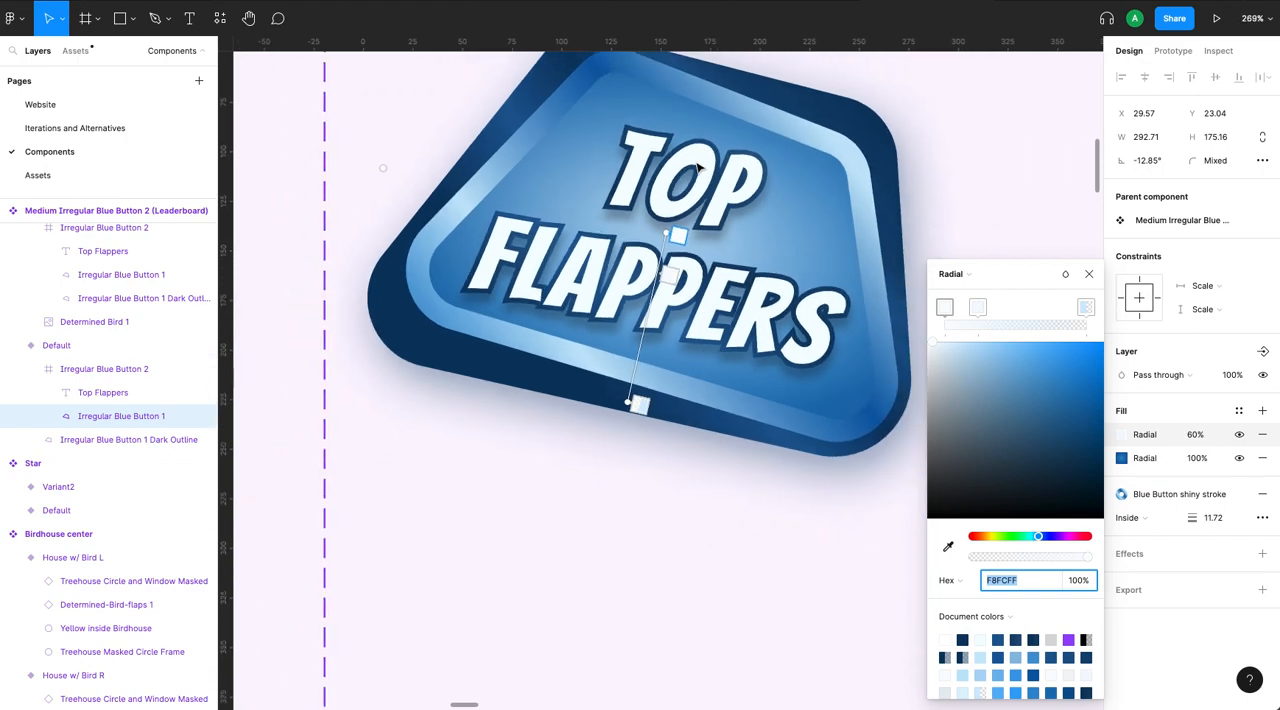
scroll(697, 167, up, 2)
scroll(697, 167, right, 2)
drag(626, 294, 633, 226)
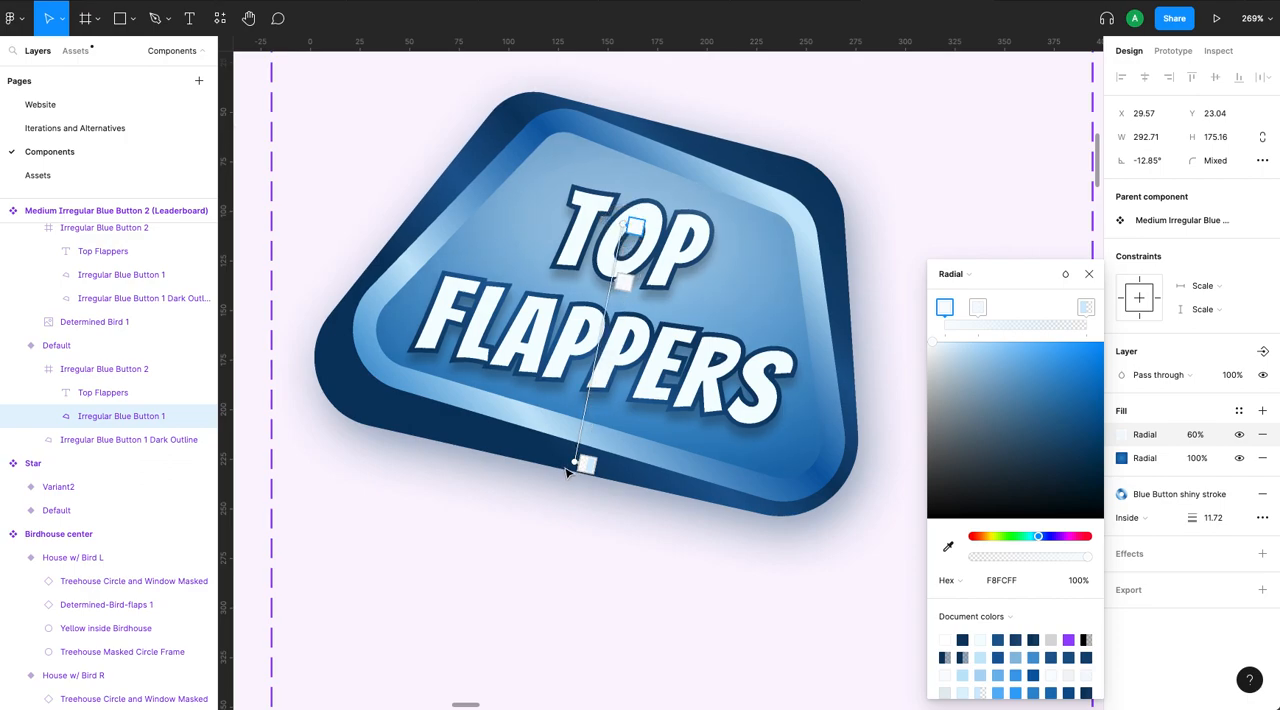
- Shrink the upper radial gradient by pulling its outer end up to the top of the word FLAPPERS and adjusting its width
drag(580, 458, 656, 359)
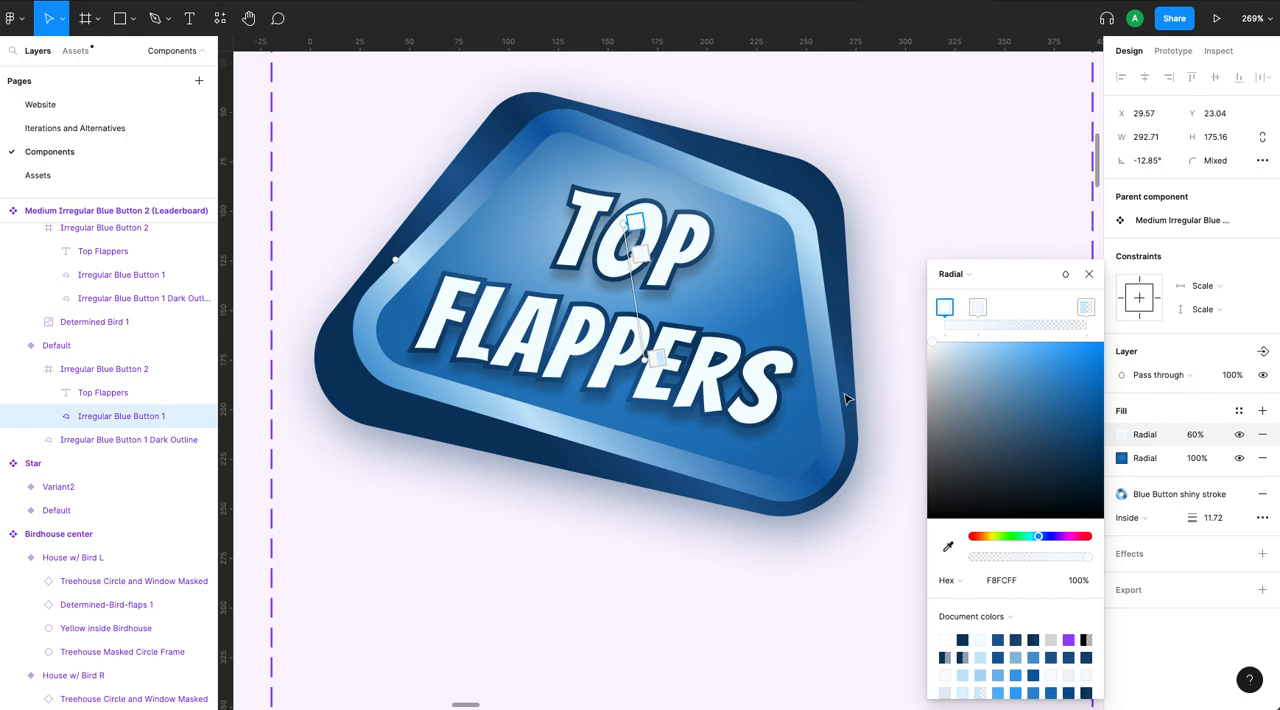
mouse_move(394, 258)
mouse_down()
mouse_move(561, 234)
mouse_move(404, 263)
mouse_up()
drag(366, 271, 390, 261)
drag(643, 360, 632, 310)
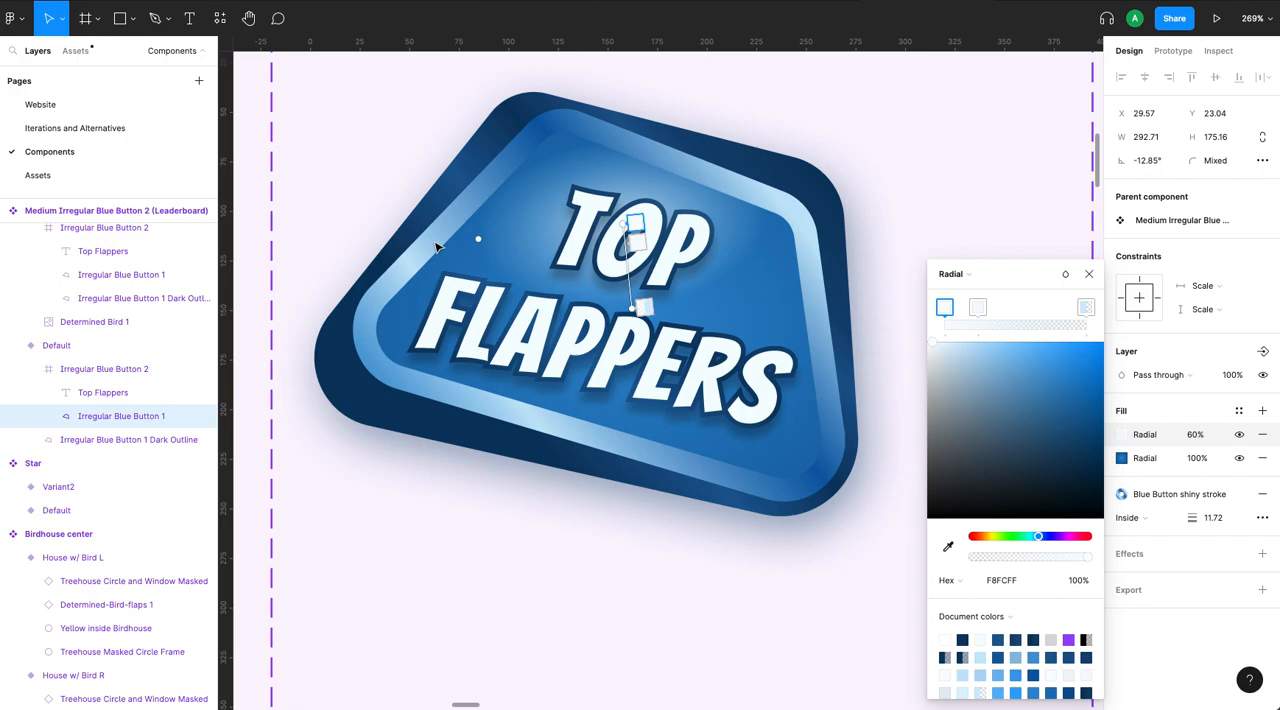
- Nudge the gradient's center slightly down, widen the highlight to the shape's left inner border, and deselect the shape
drag(623, 223, 631, 229)
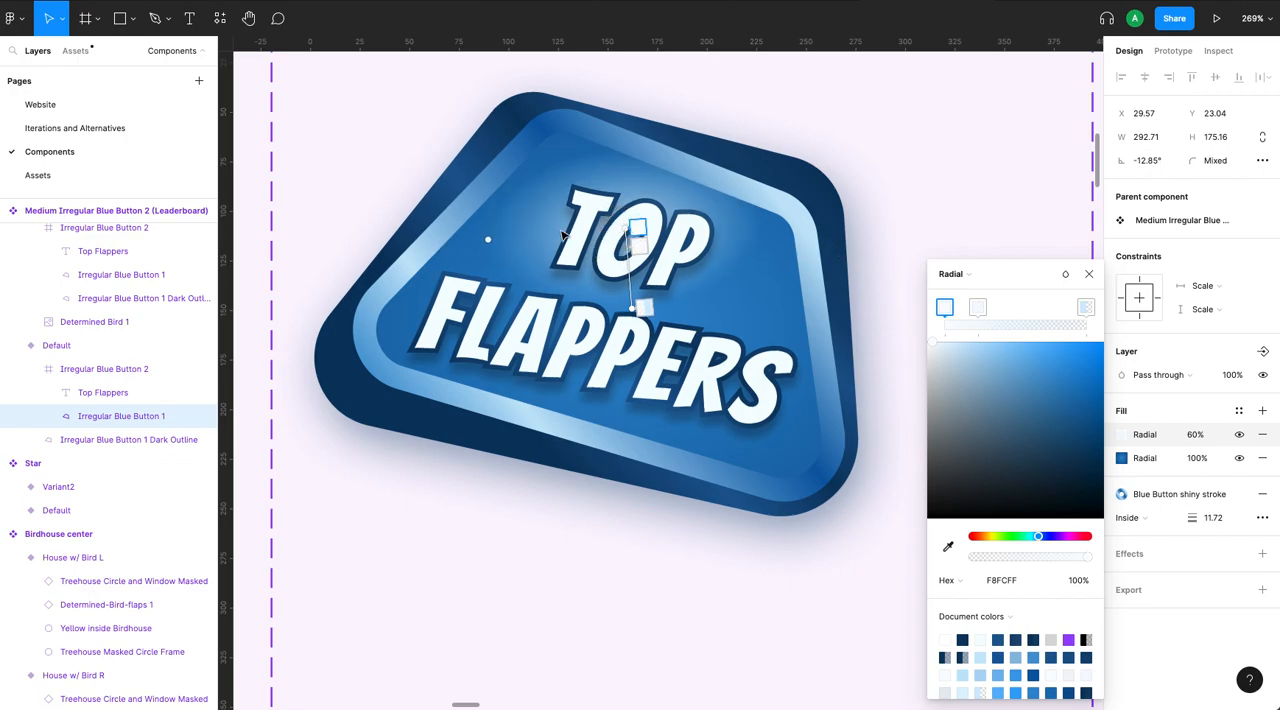
drag(487, 241, 429, 243)
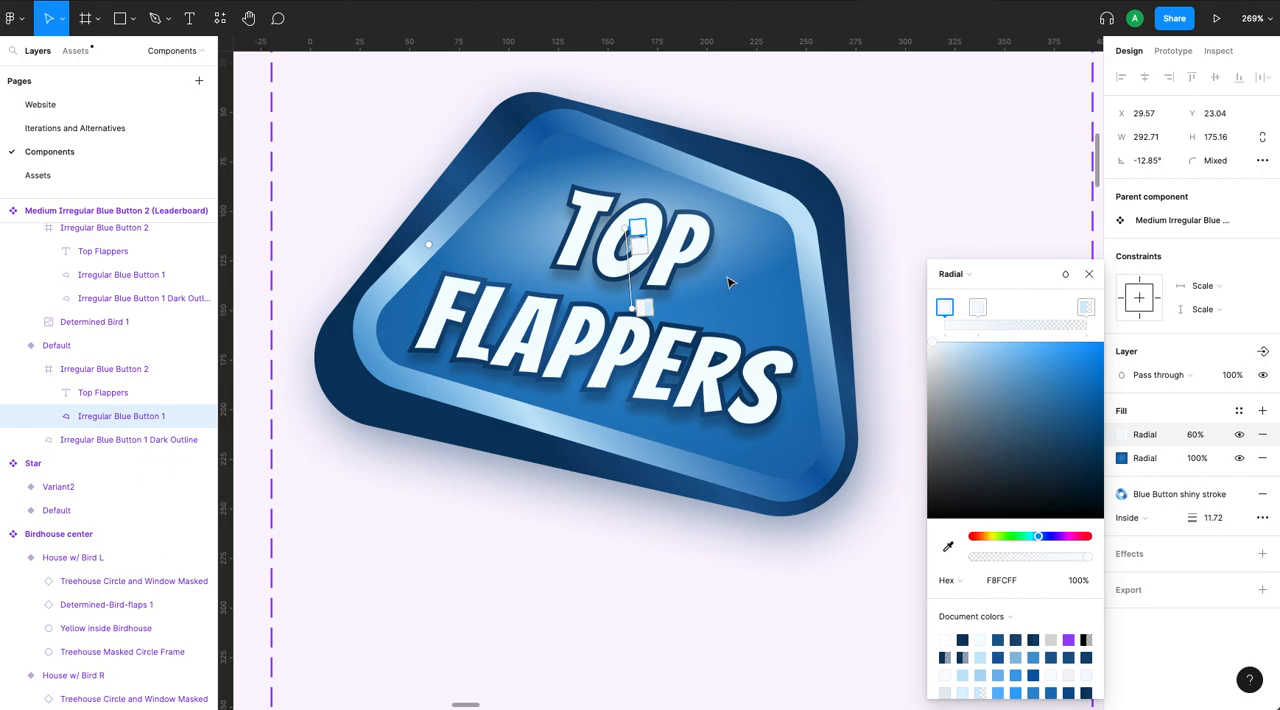
click(912, 215)
scroll(965, 190, down, 5)
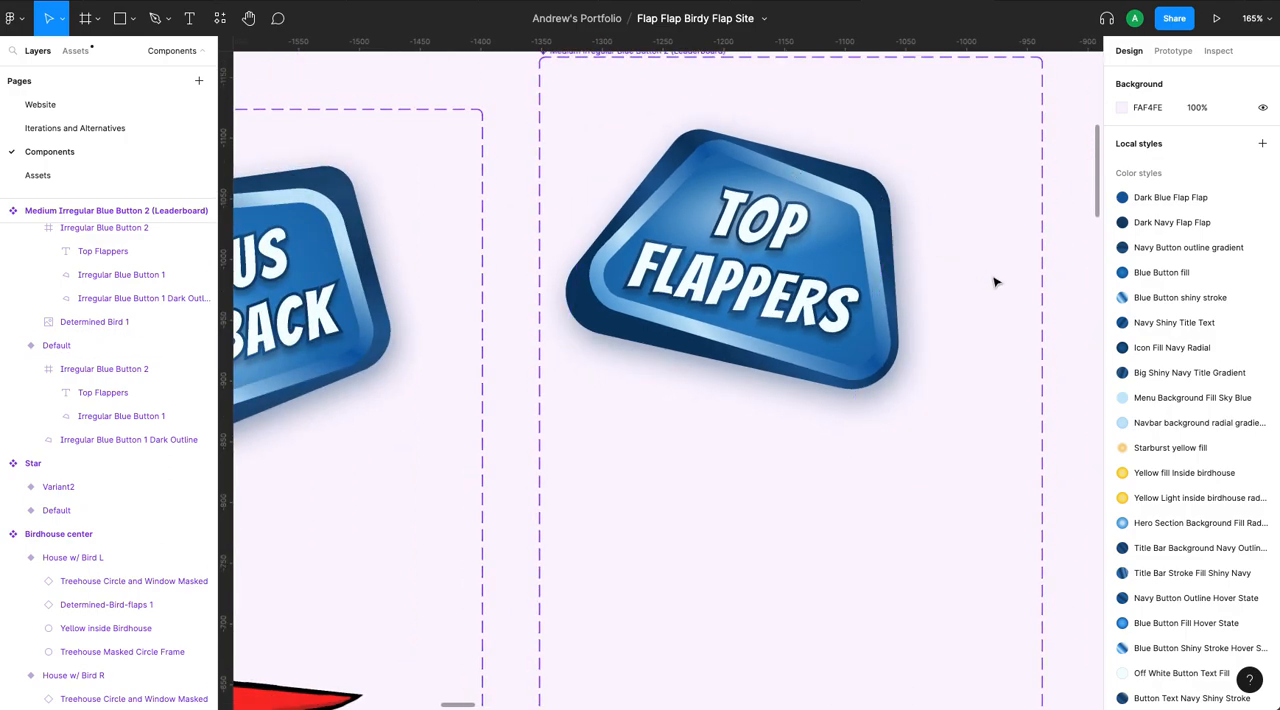
scroll(995, 282, down, 6)
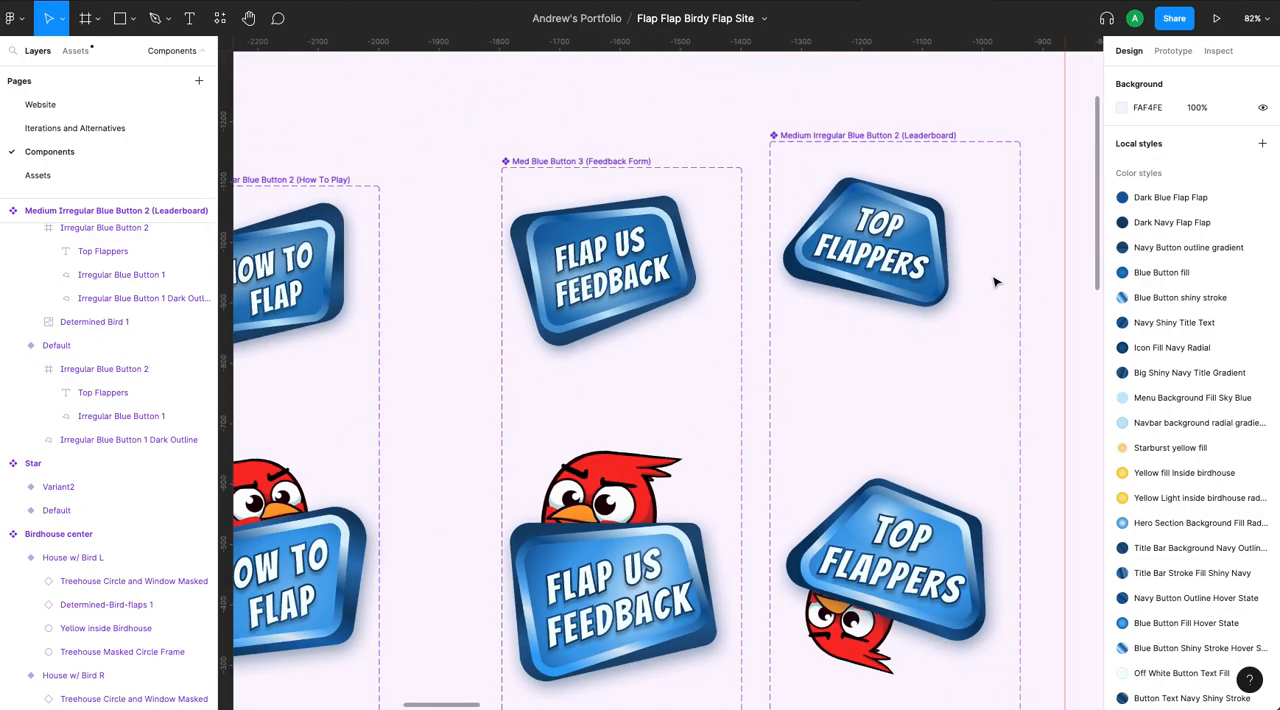